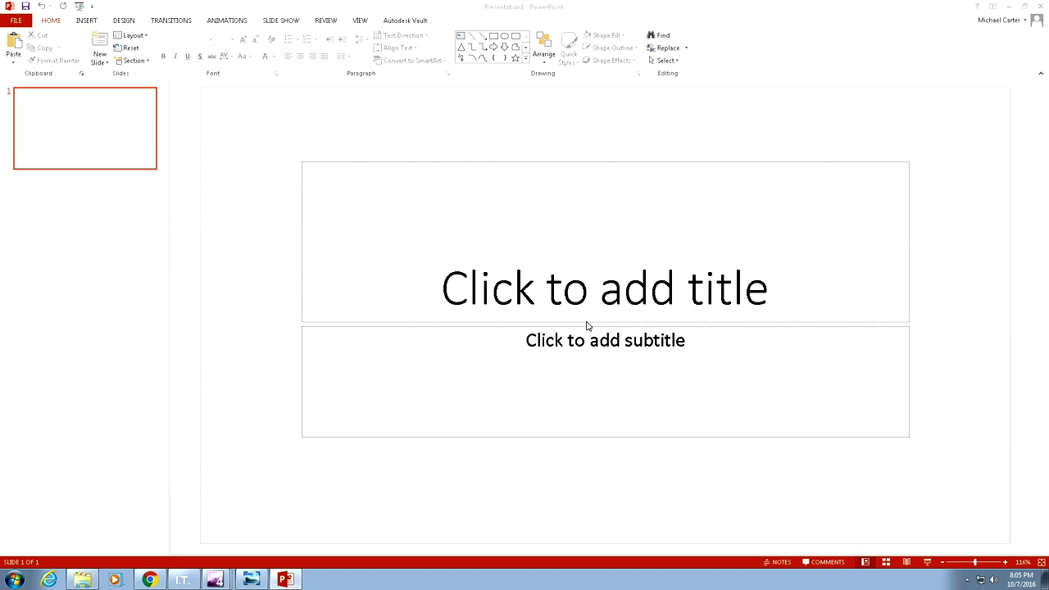
- Switch the presentation to Slide Master view
{"action": "left_click", "coordinate": [360, 22]}
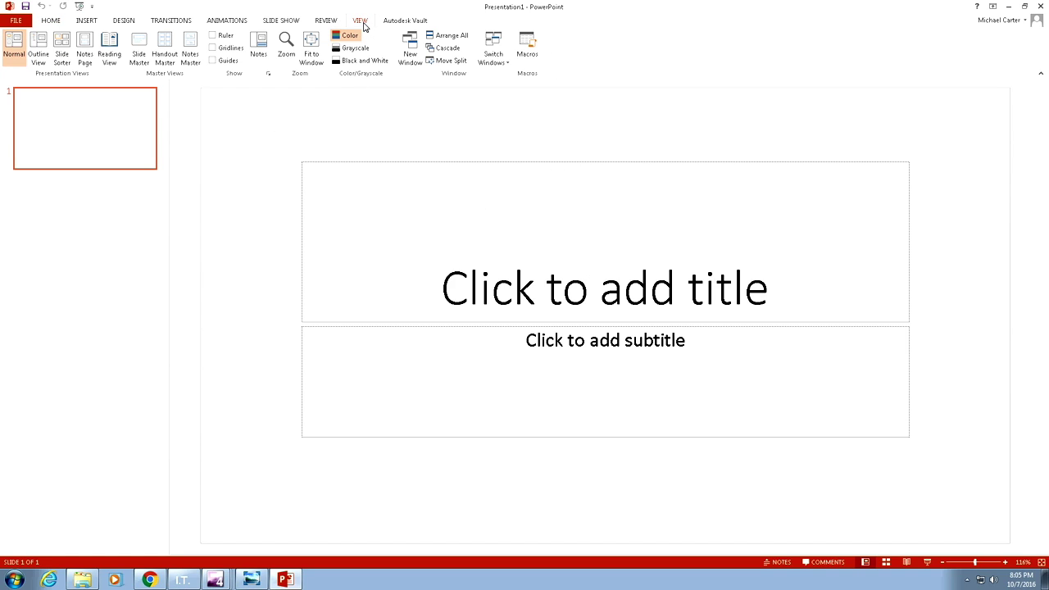
{"action": "left_click", "coordinate": [139, 53]}
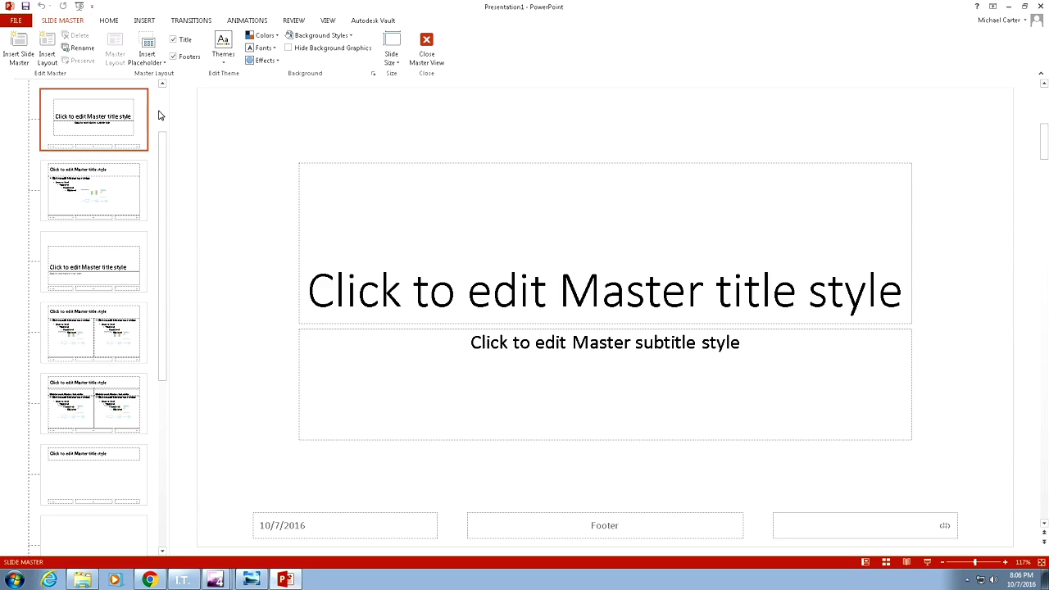
- Look through the slide master and all of its layouts, from the title slide to the vertical text layouts
{"action": "scroll", "coordinate": [162, 107], "scroll_direction": "up", "scroll_amount": 1}
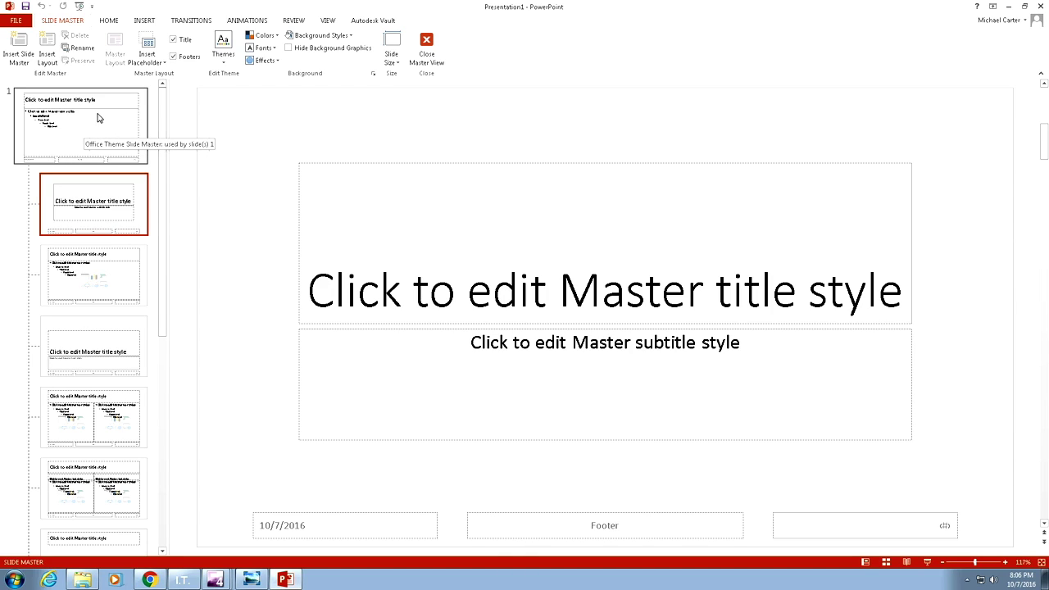
{"action": "scroll", "coordinate": [93, 200], "scroll_direction": "down", "scroll_amount": 1}
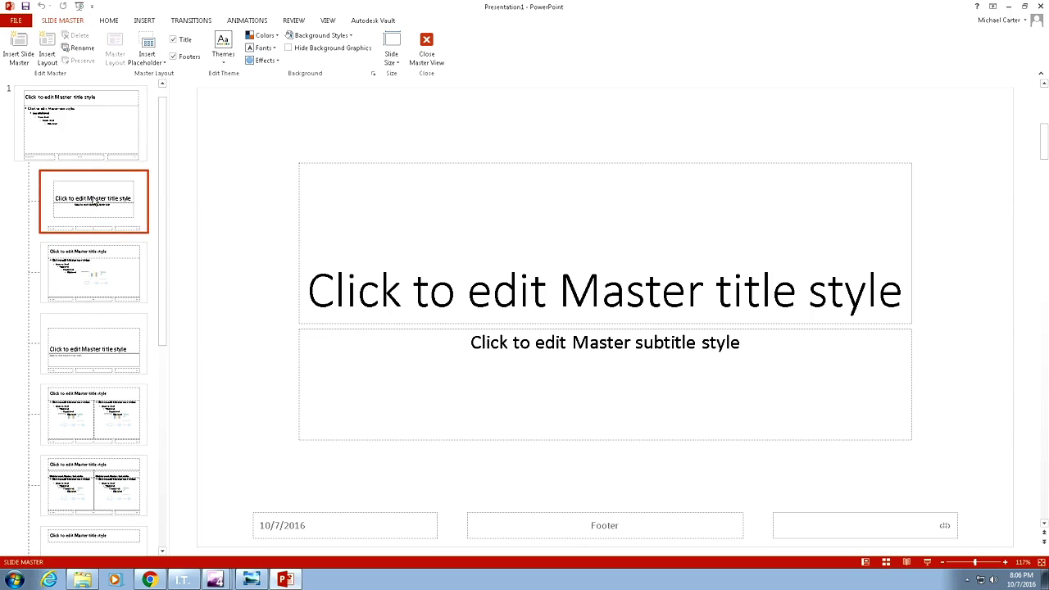
{"action": "scroll", "coordinate": [92, 176], "scroll_direction": "up", "scroll_amount": 1}
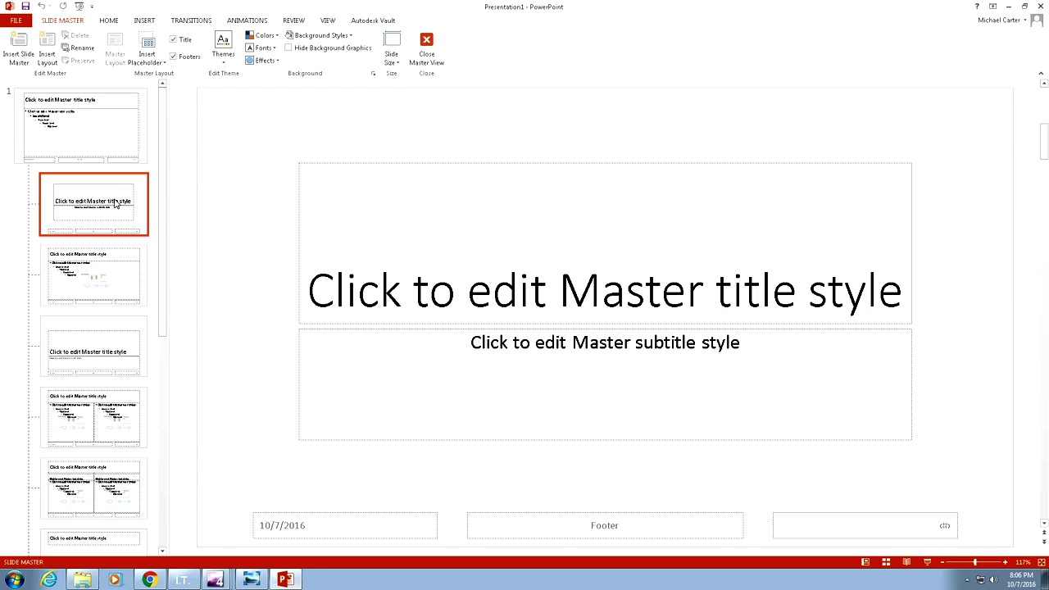
{"action": "scroll", "coordinate": [107, 199], "scroll_direction": "down", "scroll_amount": 1}
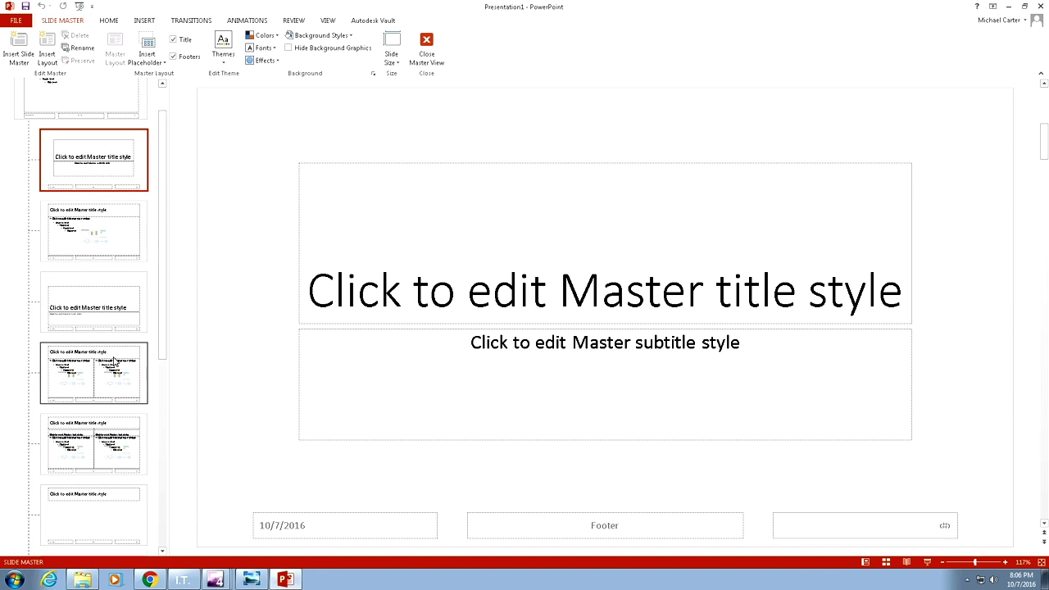
{"action": "scroll", "coordinate": [115, 361], "scroll_direction": "down", "scroll_amount": 1}
{"action": "scroll", "coordinate": [104, 371], "scroll_direction": "down", "scroll_amount": 4}
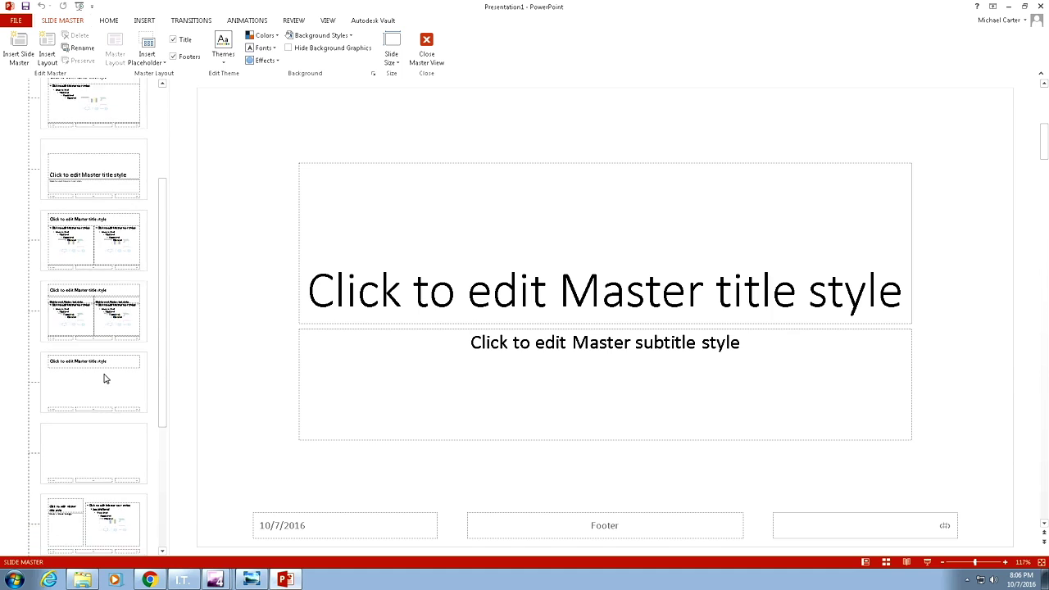
{"action": "scroll", "coordinate": [104, 379], "scroll_direction": "down", "scroll_amount": 3}
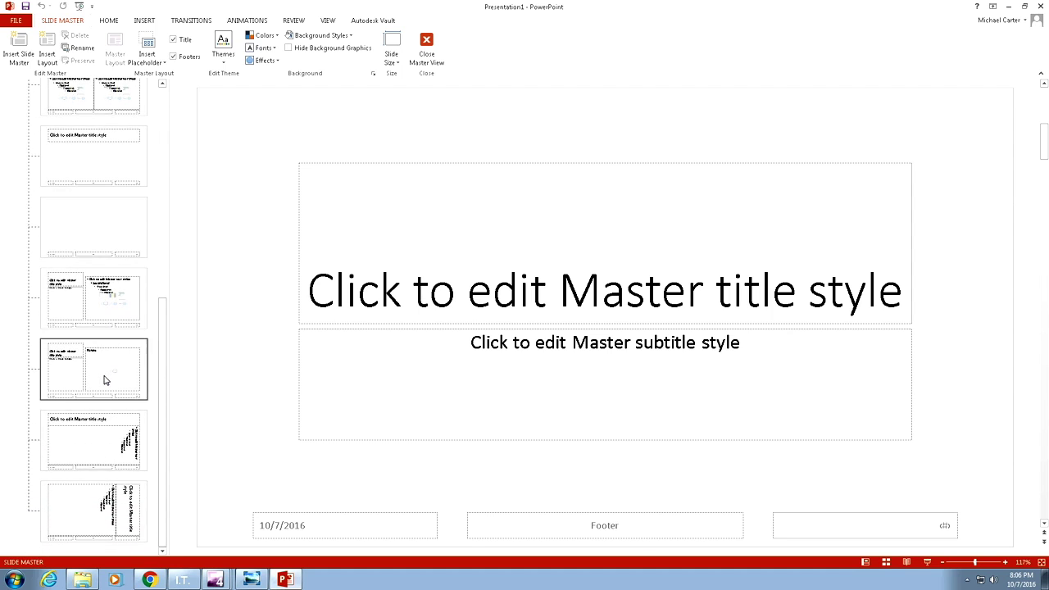
{"action": "scroll", "coordinate": [104, 378], "scroll_direction": "down", "scroll_amount": 2}
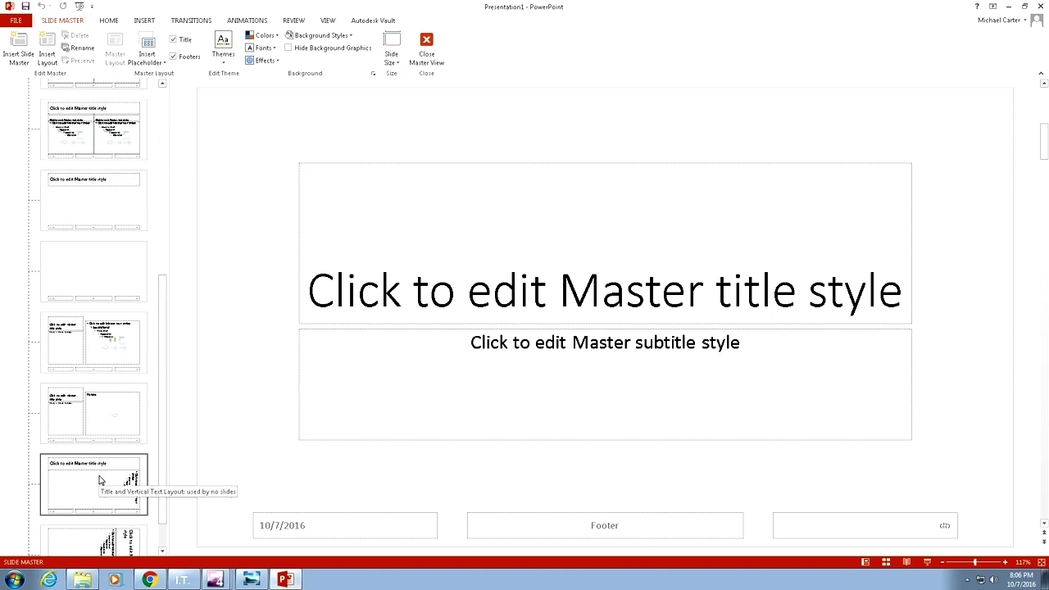
{"action": "scroll", "coordinate": [100, 480], "scroll_direction": "up", "scroll_amount": 10}
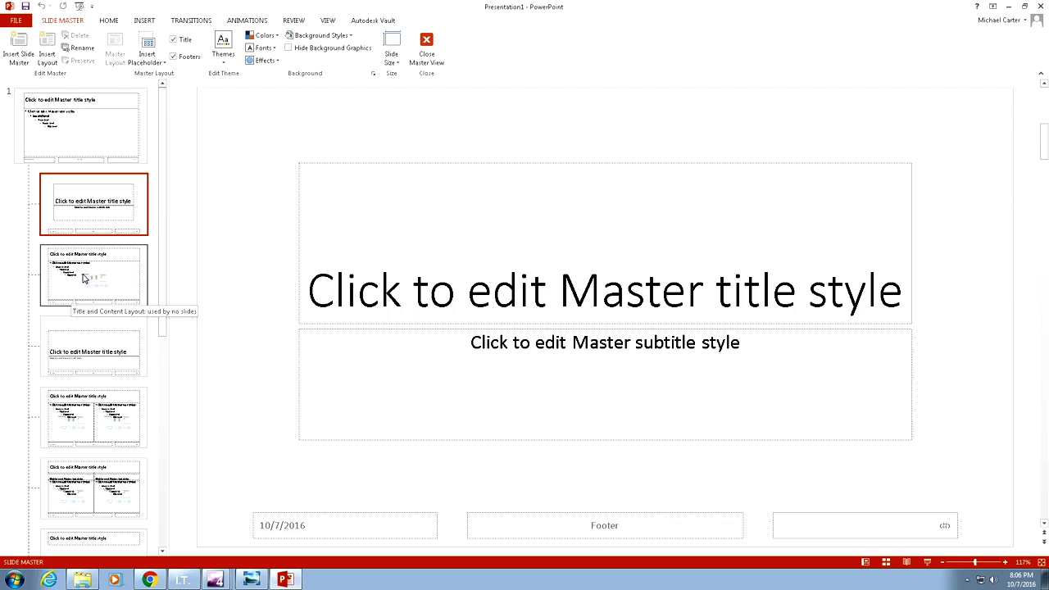
- On the Title and Content layout, pull the left edges of the title and content placeholders inward equally, leaving an empty strip on the left
{"action": "left_click", "coordinate": [85, 279]}
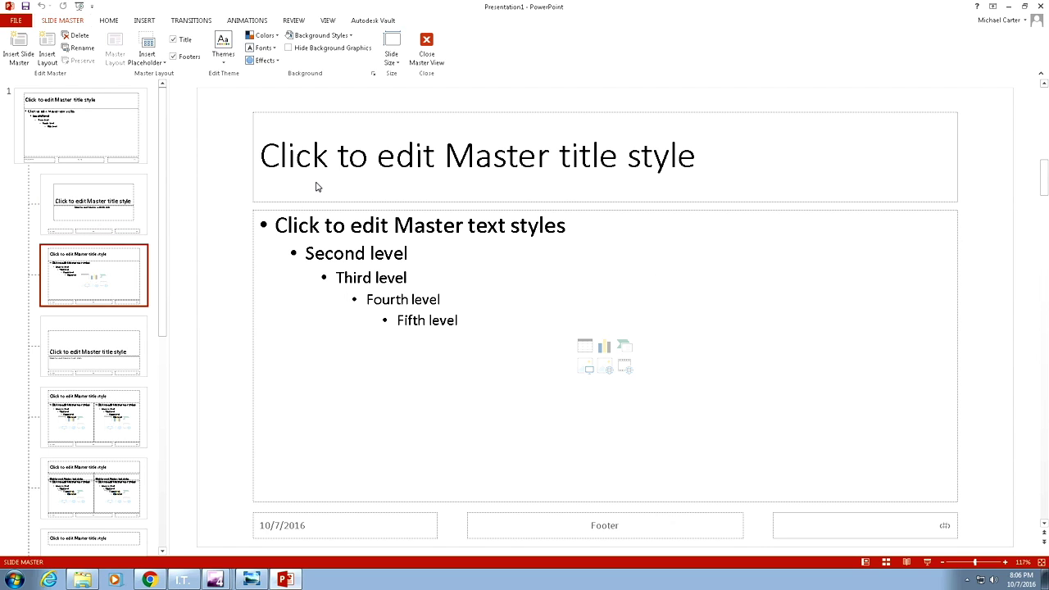
{"action": "left_click", "coordinate": [254, 181]}
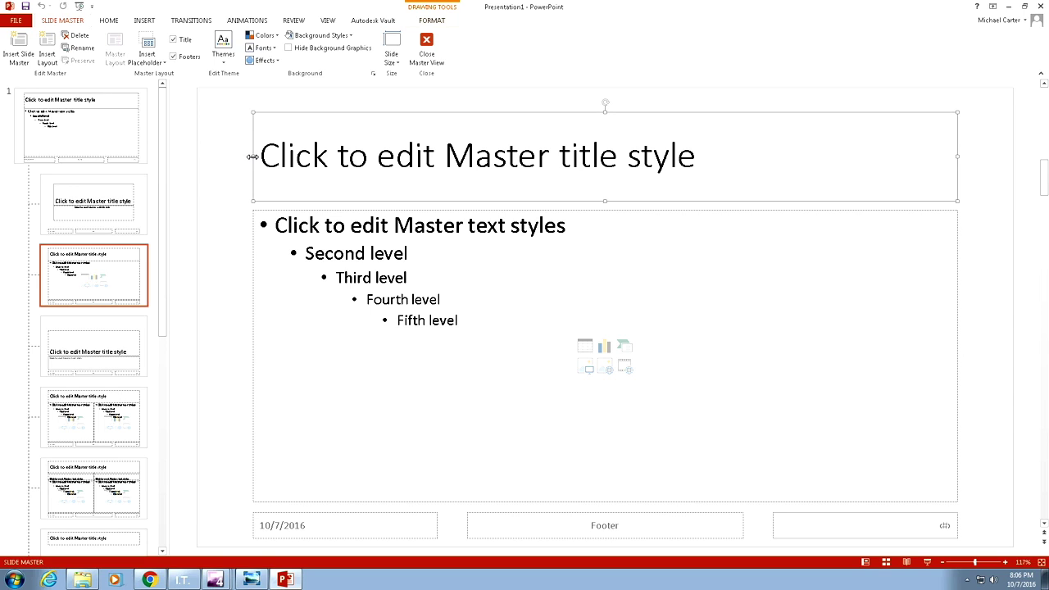
{"action": "left_click_drag", "start_coordinate": [251, 156], "coordinate": [363, 163]}
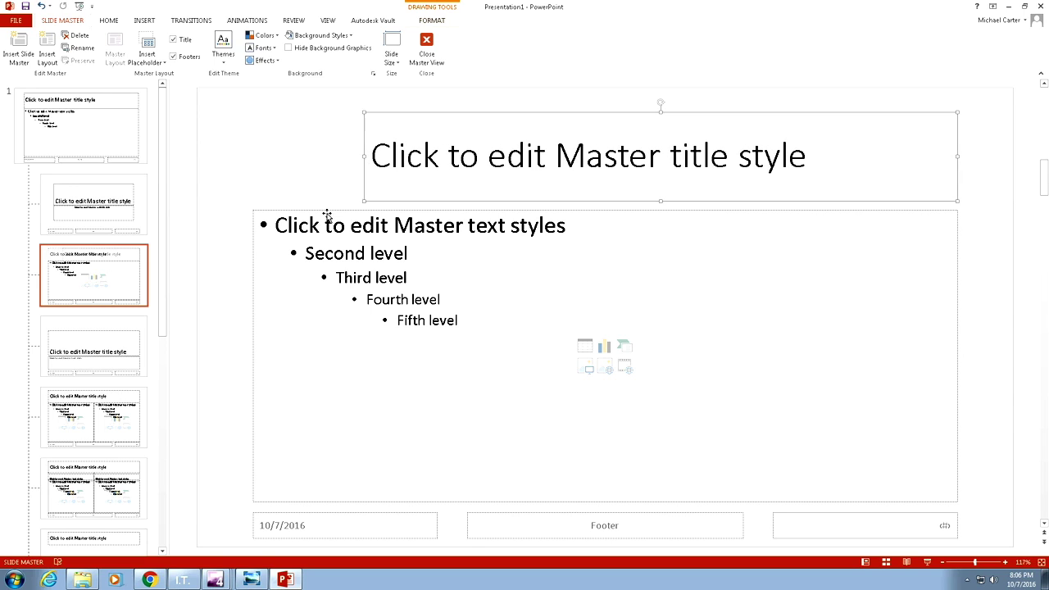
{"action": "left_click", "coordinate": [256, 322]}
{"action": "left_click_drag", "start_coordinate": [253, 354], "coordinate": [366, 355]}
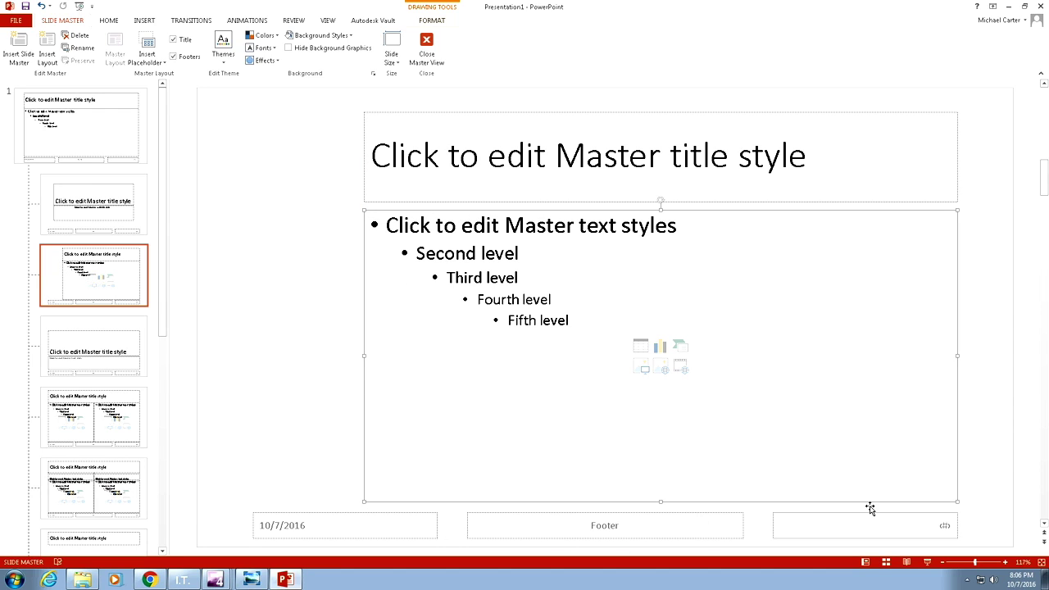
- Narrow the slide number placeholder, shift the footer and date placeholders right, and line up the date's left edge with the content placeholder
{"action": "left_click", "coordinate": [773, 533]}
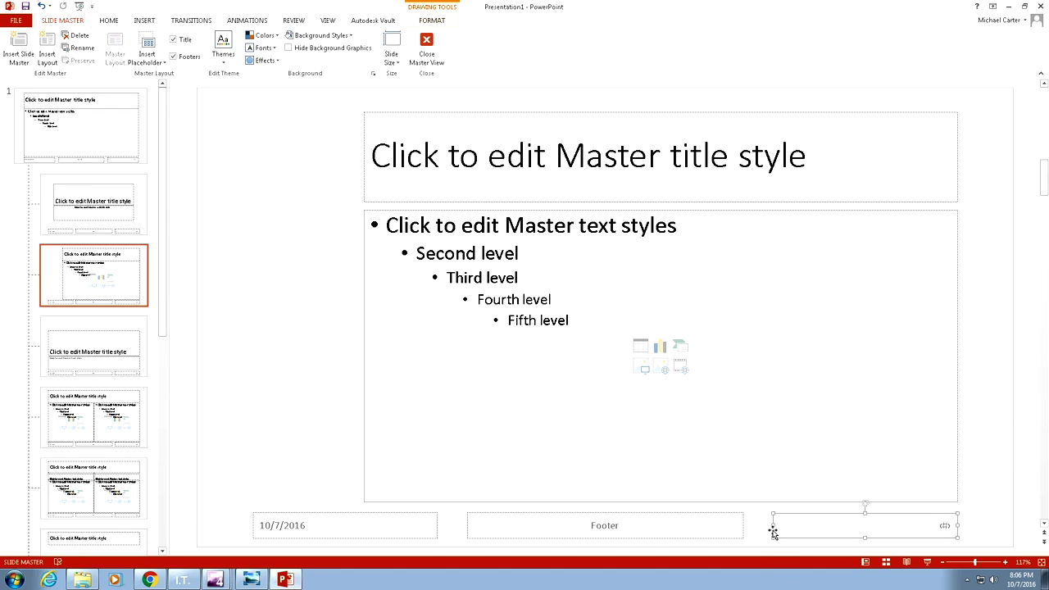
{"action": "left_click_drag", "start_coordinate": [772, 526], "coordinate": [823, 525]}
{"action": "left_click_drag", "start_coordinate": [555, 514], "coordinate": [628, 515]}
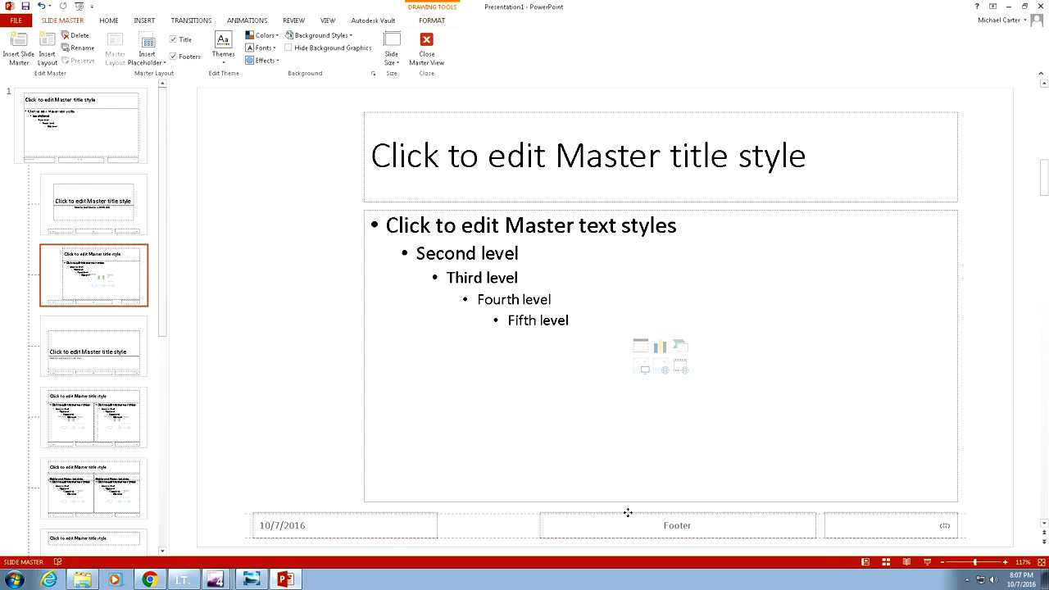
{"action": "left_click_drag", "start_coordinate": [405, 511], "coordinate": [501, 513]}
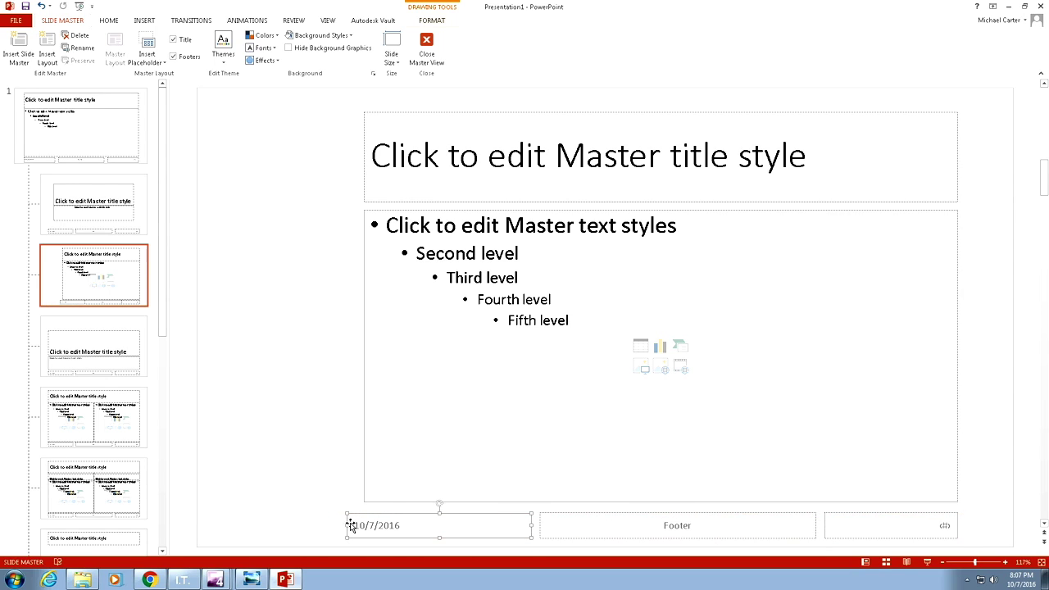
{"action": "left_click_drag", "start_coordinate": [347, 526], "coordinate": [364, 525]}
{"action": "left_click", "coordinate": [224, 59]}
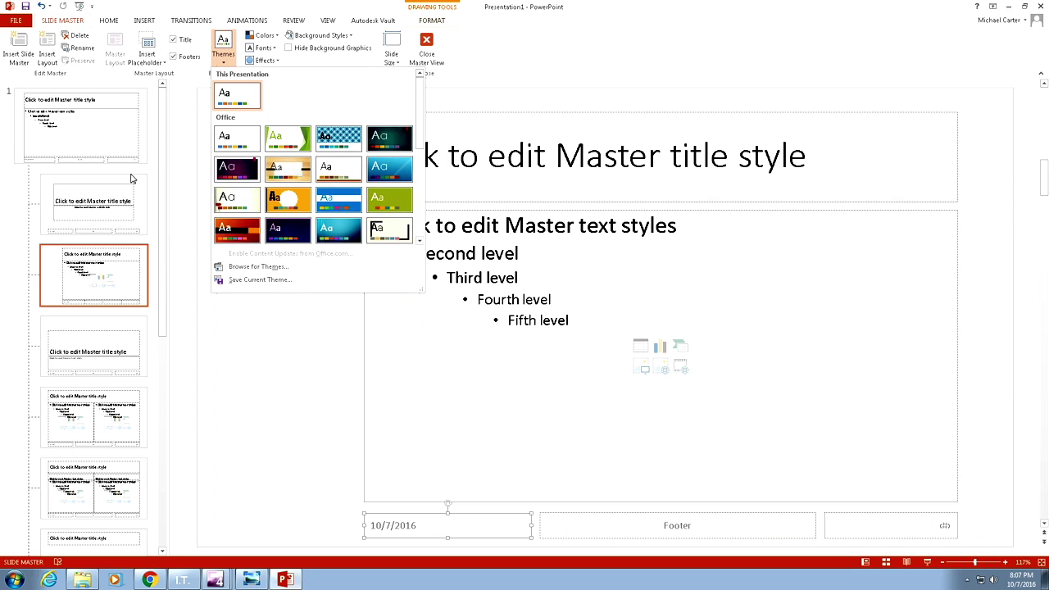
{"action": "left_click", "coordinate": [321, 396]}
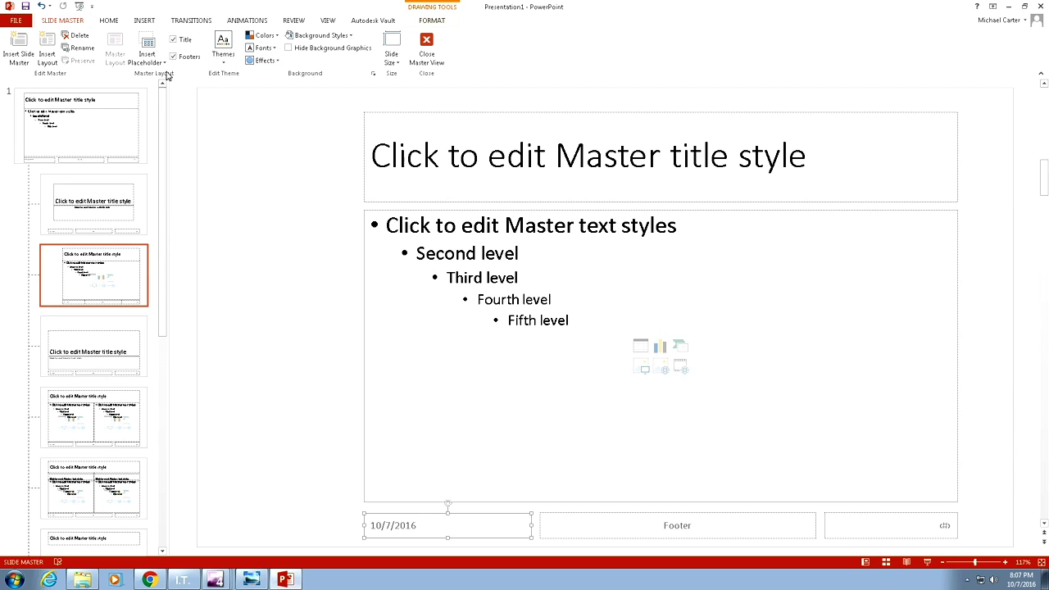
- Insert the picture Centennial logo.png from the Desktop into the Title and Content layout
{"action": "left_click", "coordinate": [144, 20]}
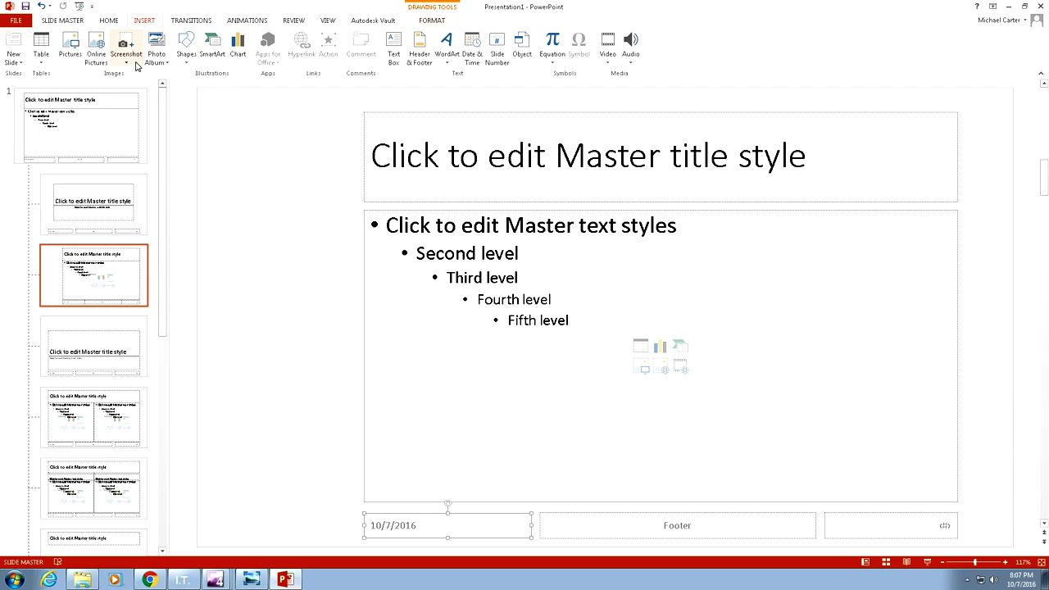
{"action": "left_click", "coordinate": [62, 66]}
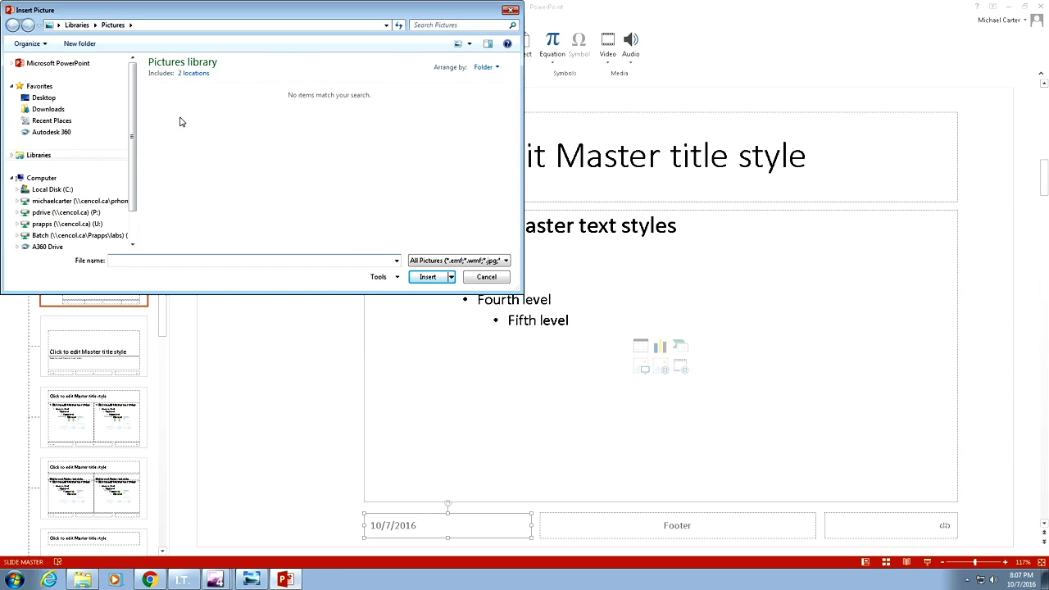
{"action": "left_click", "coordinate": [57, 99]}
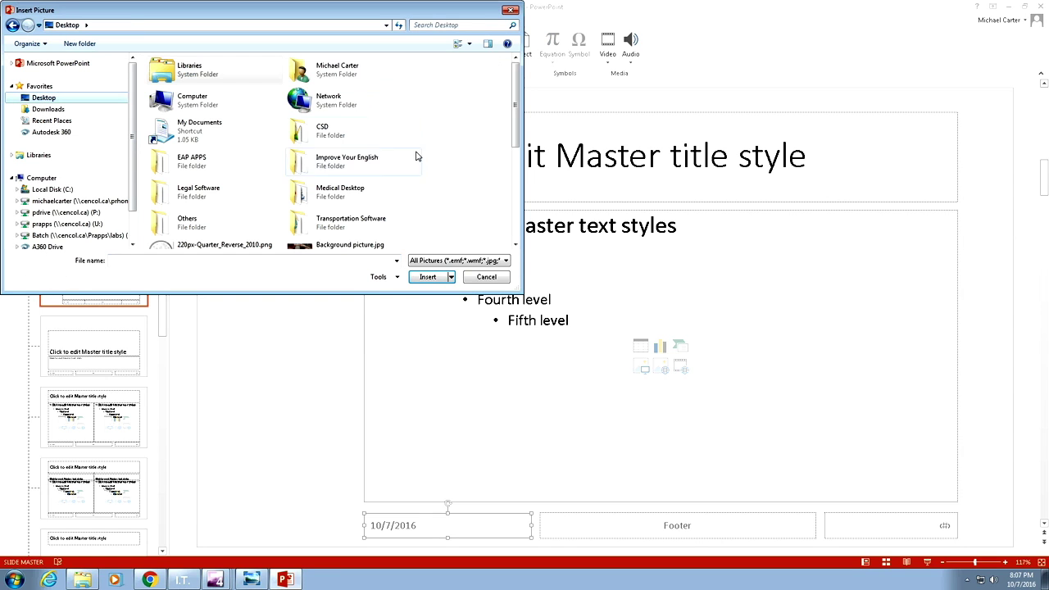
{"action": "left_click_drag", "start_coordinate": [518, 144], "coordinate": [523, 238]}
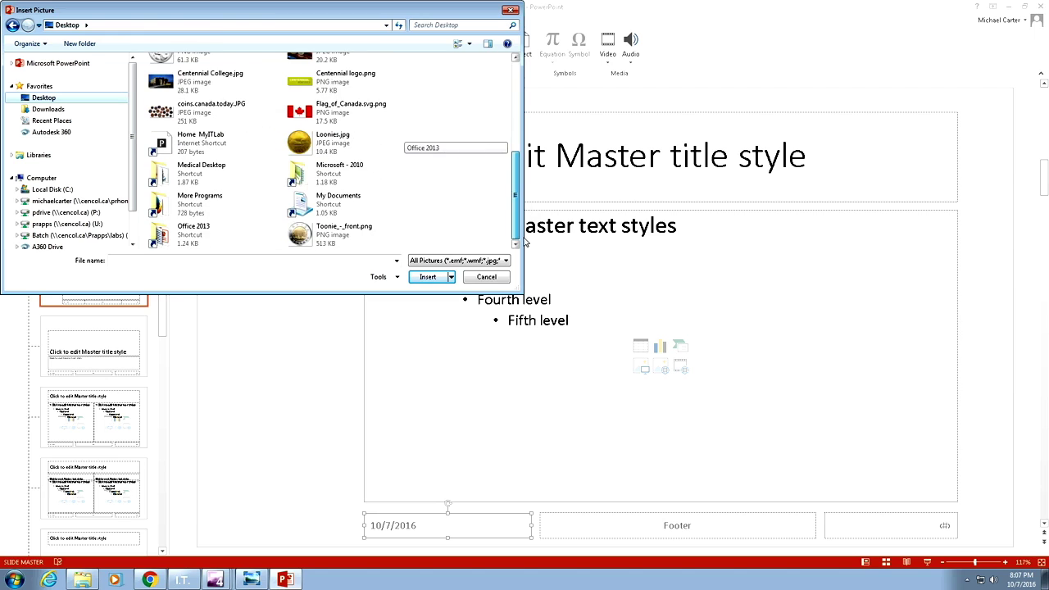
{"action": "left_click", "coordinate": [347, 83]}
{"action": "double_click", "coordinate": [347, 83]}
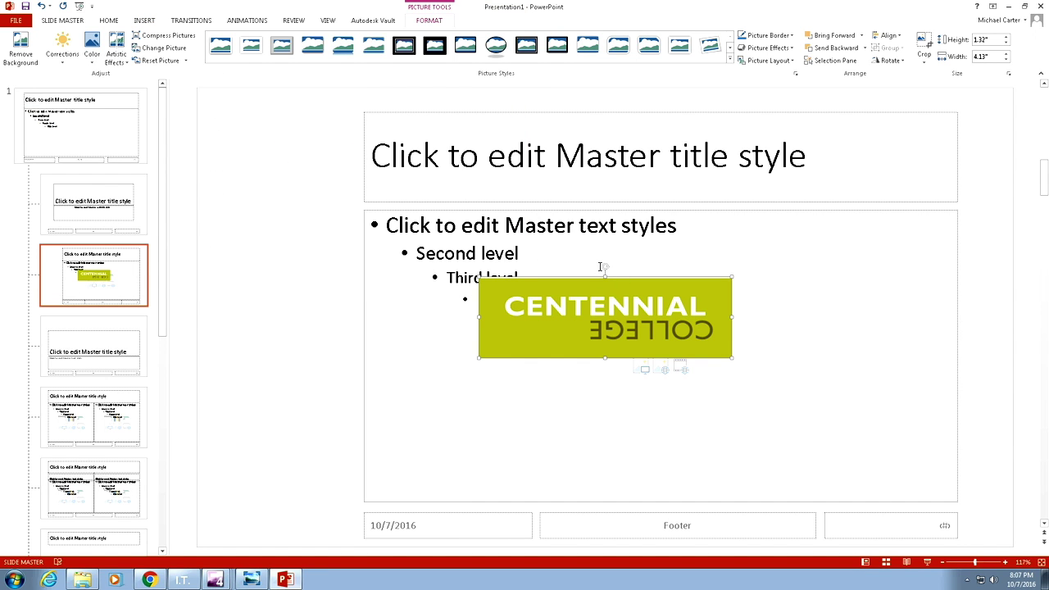
- Rotate the logo 90° counter-clockwise and move it into the slide's upper-left corner
{"action": "left_click_drag", "start_coordinate": [604, 267], "coordinate": [544, 320]}
{"action": "left_click_drag", "start_coordinate": [612, 292], "coordinate": [247, 195]}
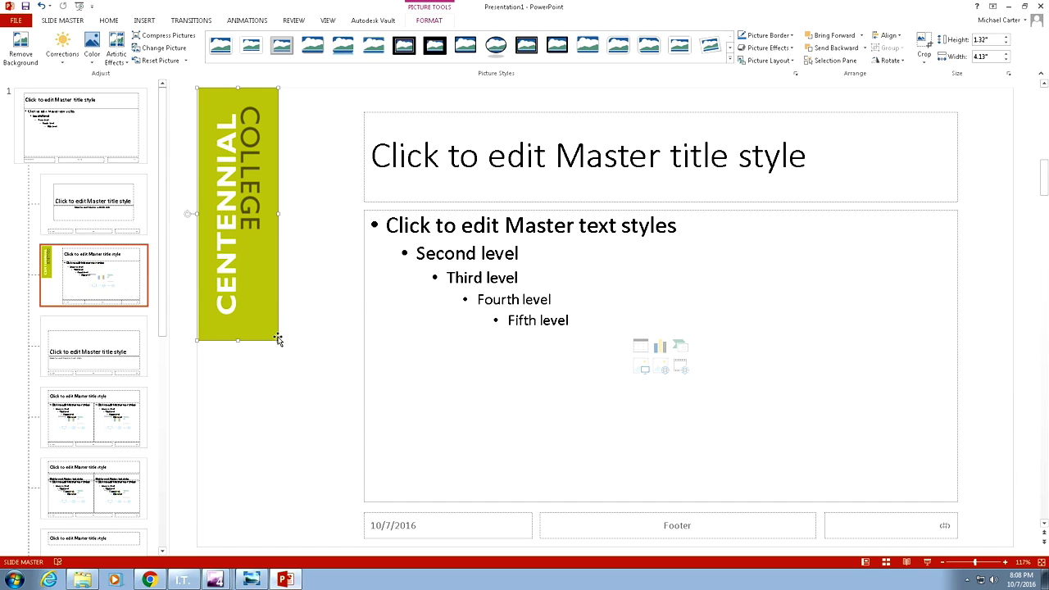
- Enlarge the rotated logo to about 7.32" long and 2.41" across so it fills the empty strip beside the placeholders
{"action": "left_click_drag", "start_coordinate": [278, 342], "coordinate": [341, 423]}
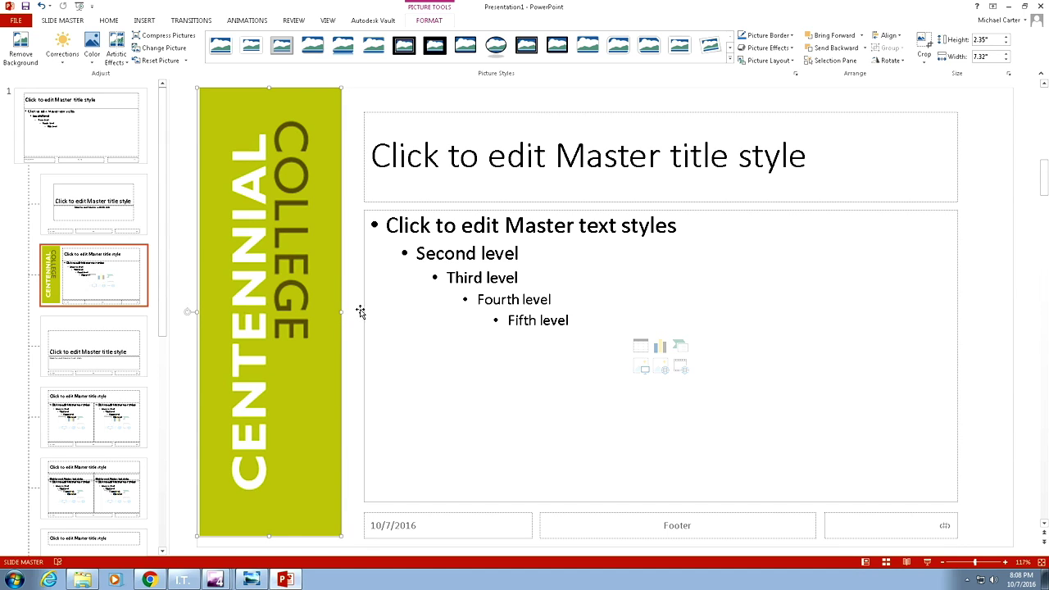
{"action": "left_click_drag", "start_coordinate": [342, 311], "coordinate": [364, 316]}
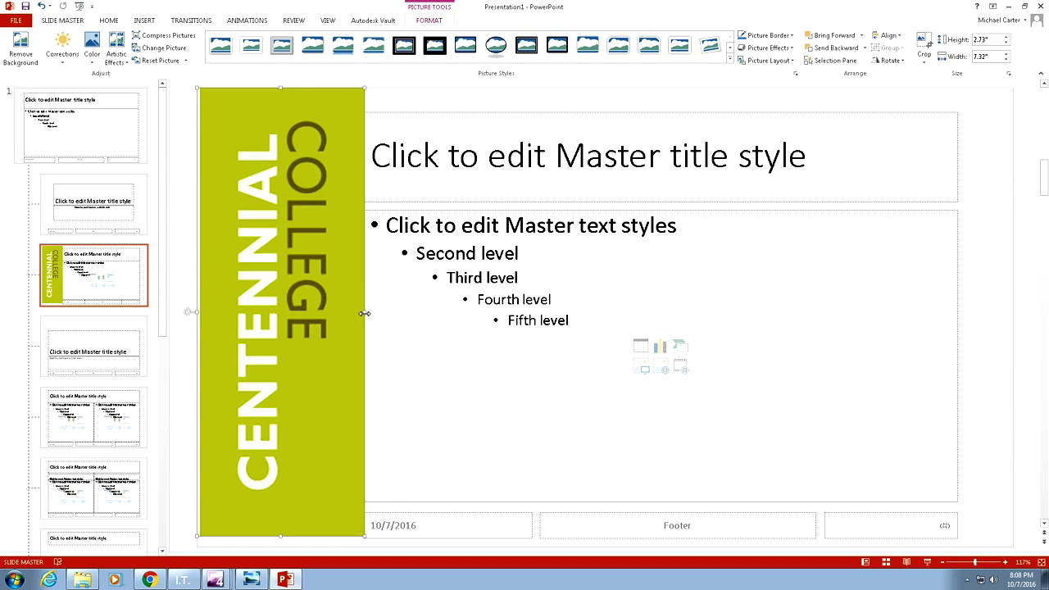
{"action": "left_click_drag", "start_coordinate": [362, 312], "coordinate": [344, 313]}
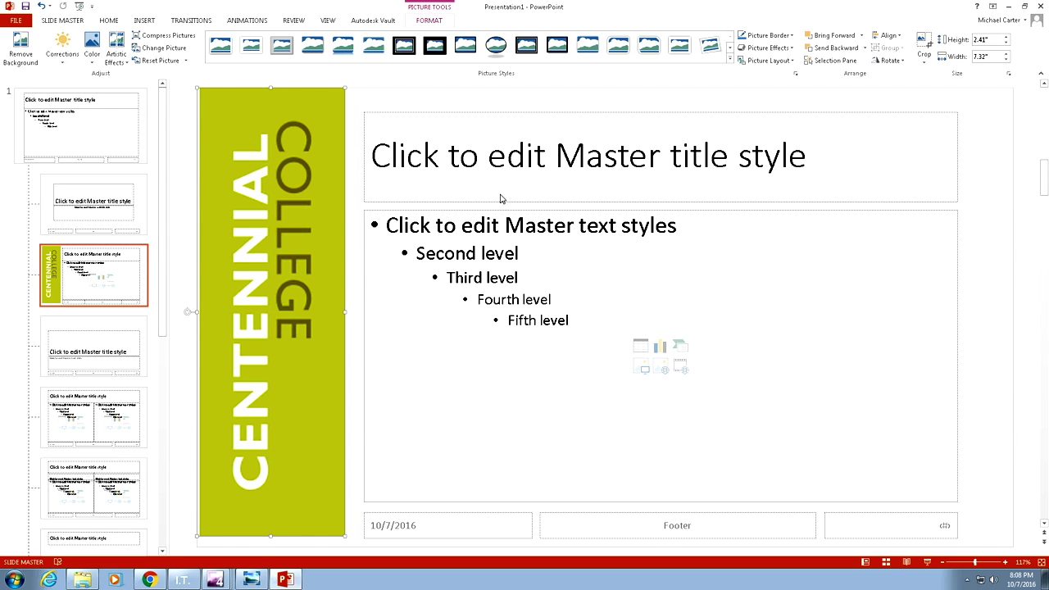
{"action": "left_click", "coordinate": [801, 159]}
{"action": "left_click_drag", "start_coordinate": [807, 158], "coordinate": [370, 156]}
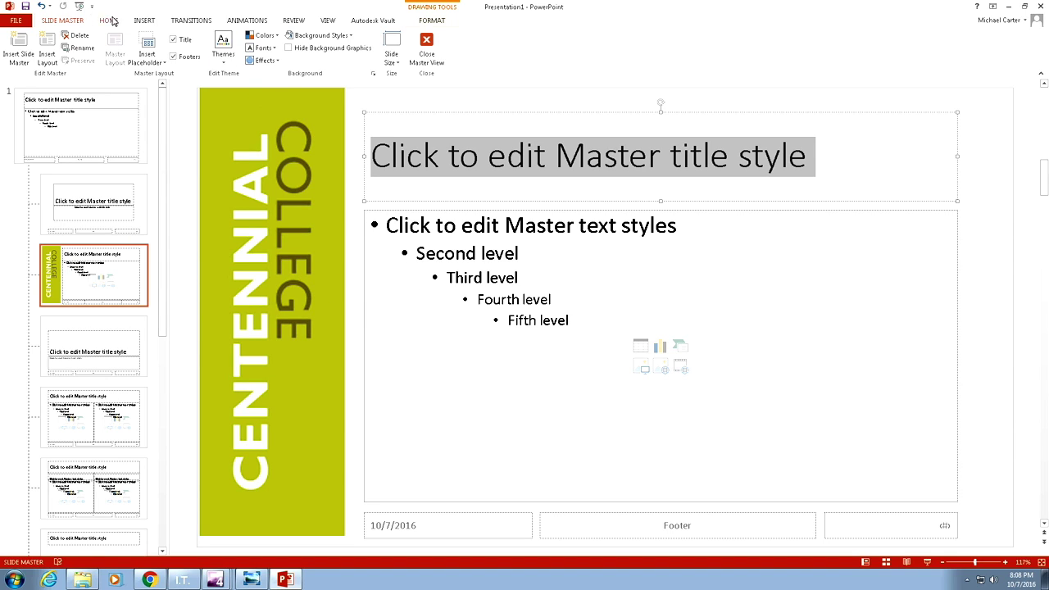
- Insert Centennial College.jpg from the Desktop and move it to the upper-left corner of the content placeholder
{"action": "left_click", "coordinate": [143, 21]}
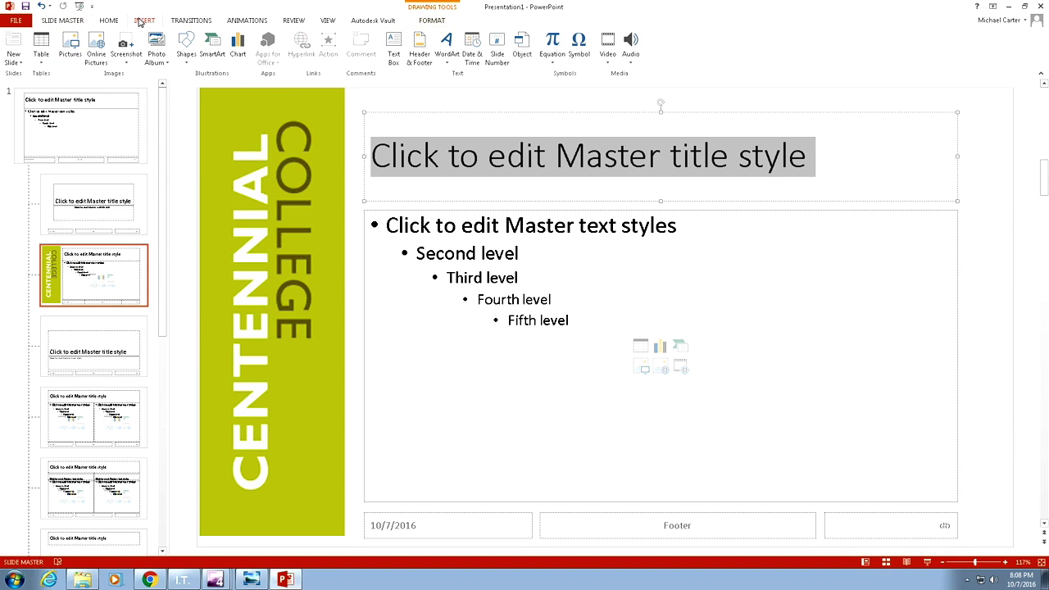
{"action": "left_click", "coordinate": [70, 48]}
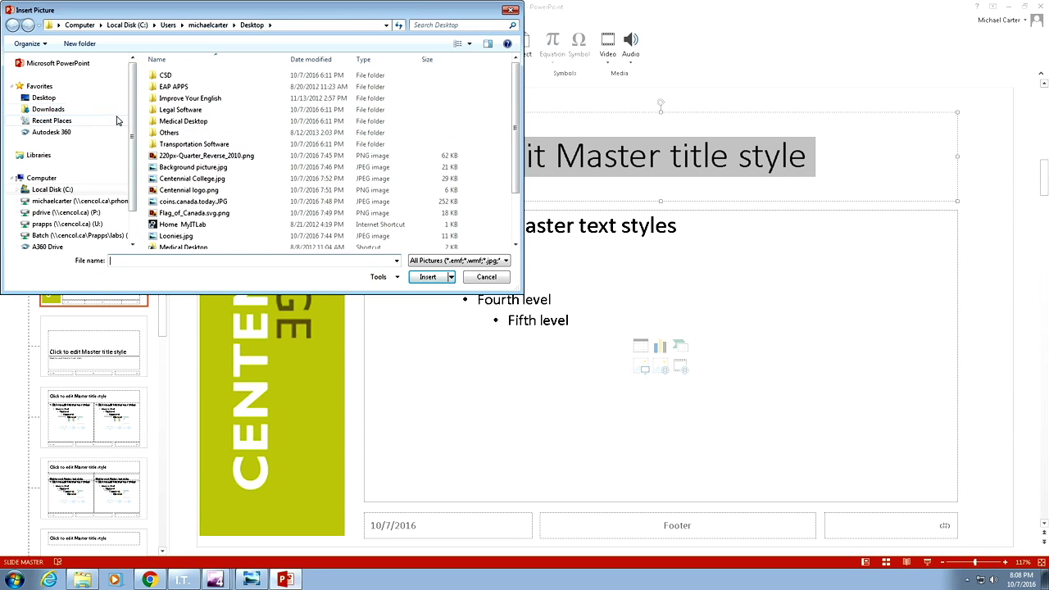
{"action": "left_click", "coordinate": [80, 99]}
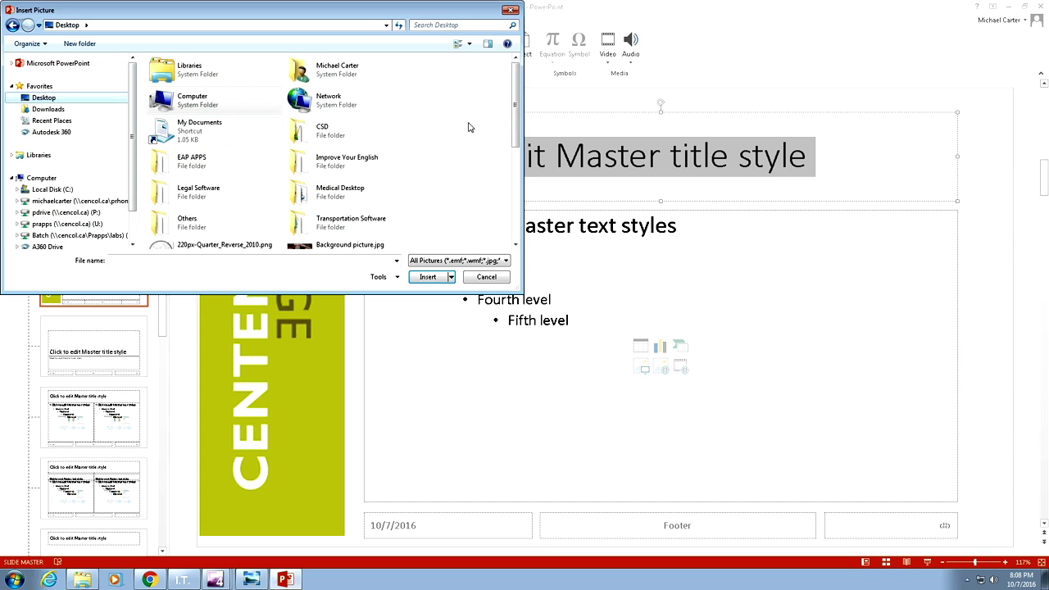
{"action": "left_click_drag", "start_coordinate": [516, 123], "coordinate": [518, 225]}
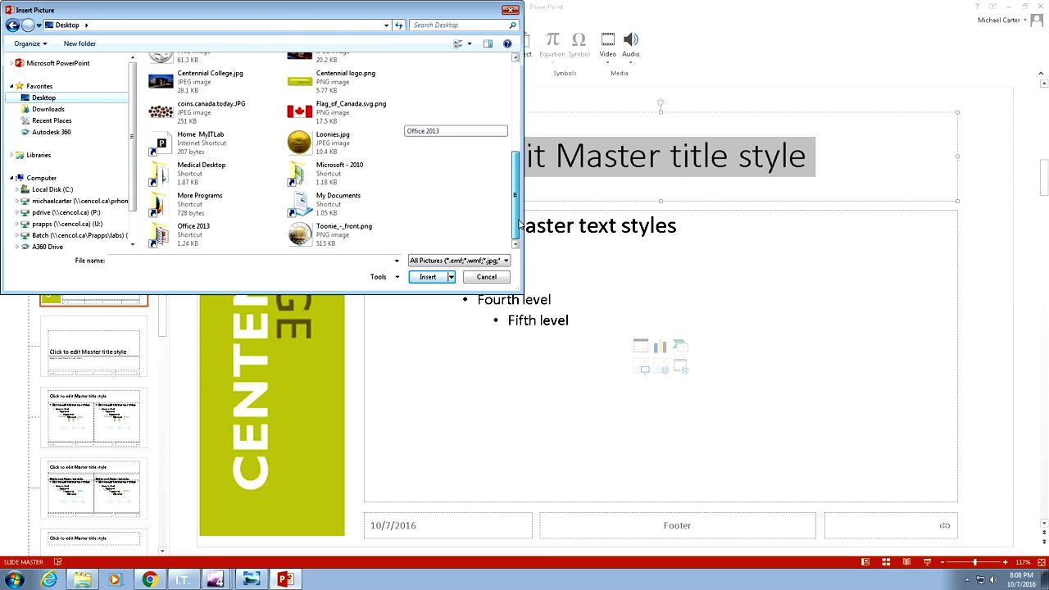
{"action": "scroll", "coordinate": [518, 227], "scroll_direction": "up", "scroll_amount": 3}
{"action": "double_click", "coordinate": [215, 144]}
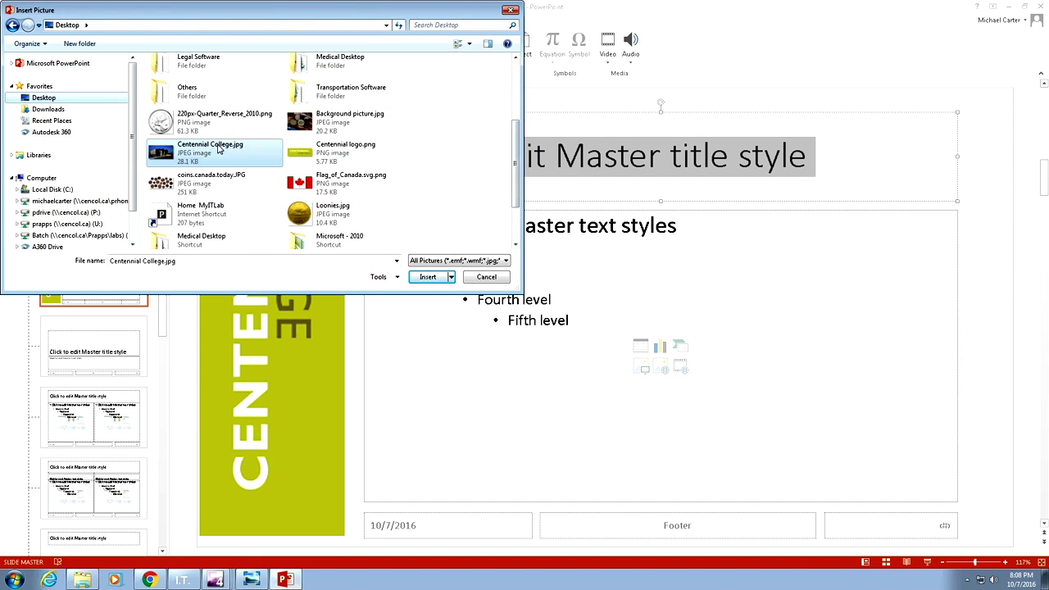
{"action": "left_click_drag", "start_coordinate": [680, 307], "coordinate": [637, 312]}
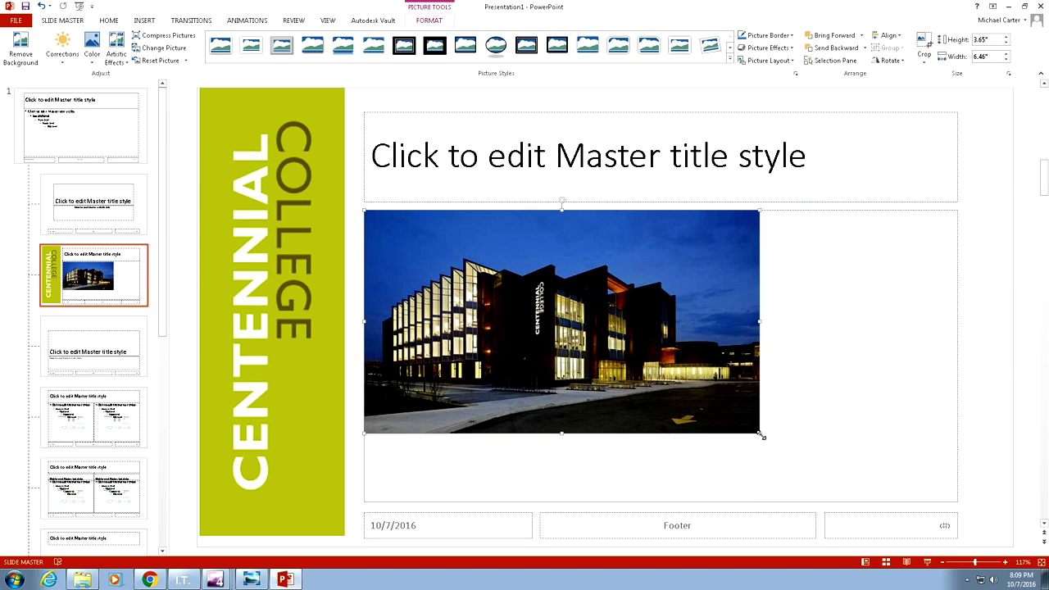
- Enlarge the campus picture to about 5.5" high and 10.6" wide, reaching the slide's right edge, and raise it to the title placeholder
{"action": "left_click_drag", "start_coordinate": [758, 434], "coordinate": [960, 545]}
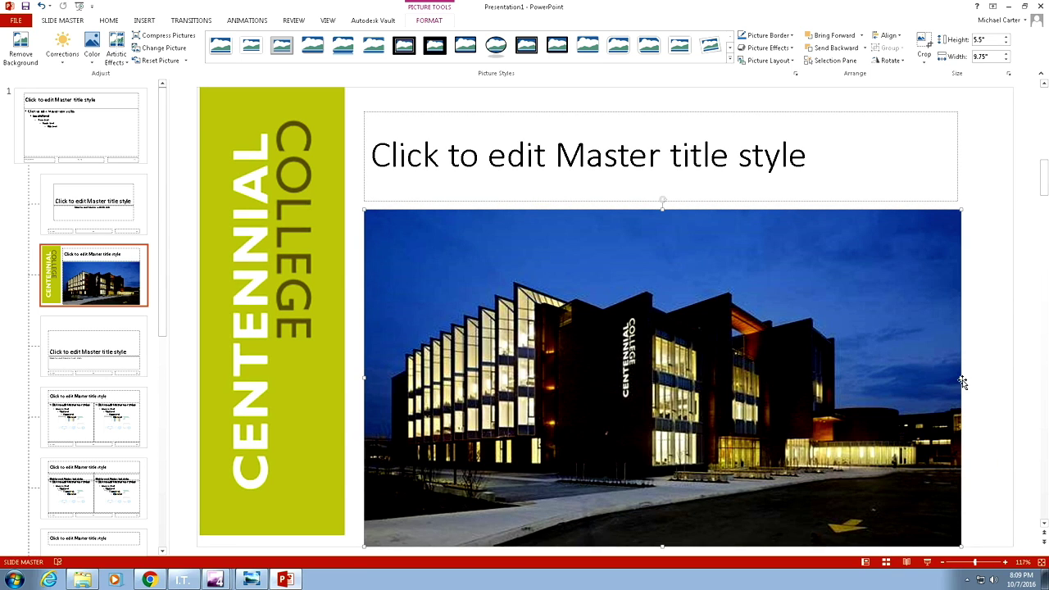
{"action": "left_click_drag", "start_coordinate": [961, 379], "coordinate": [1013, 389]}
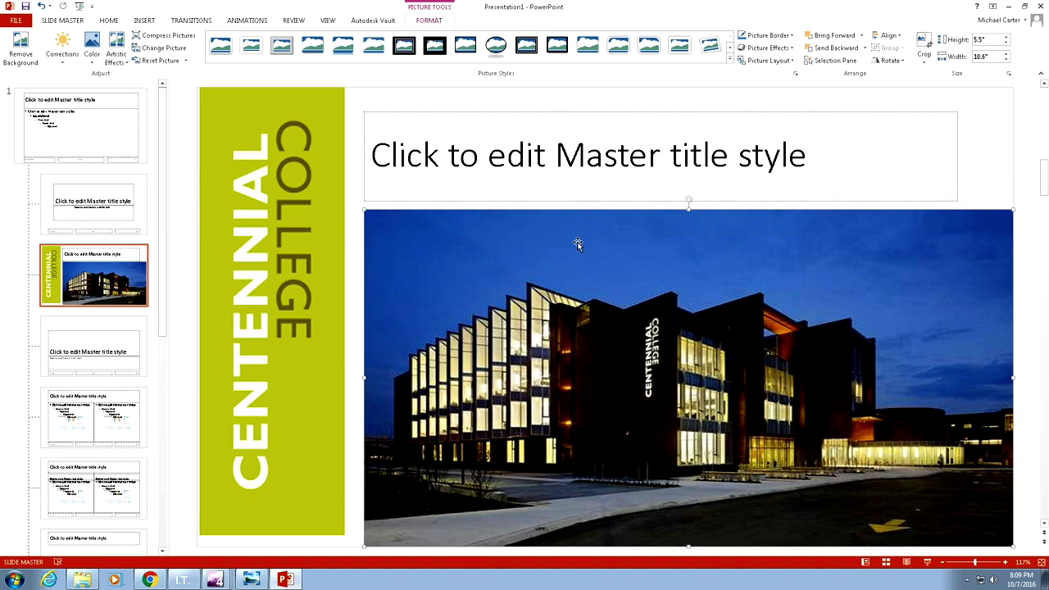
{"action": "mouse_move", "coordinate": [552, 334]}
{"action": "left_mouse_down"}
{"action": "mouse_move", "coordinate": [543, 325]}
{"action": "mouse_move", "coordinate": [567, 324]}
{"action": "mouse_move", "coordinate": [554, 324]}
{"action": "left_mouse_up"}
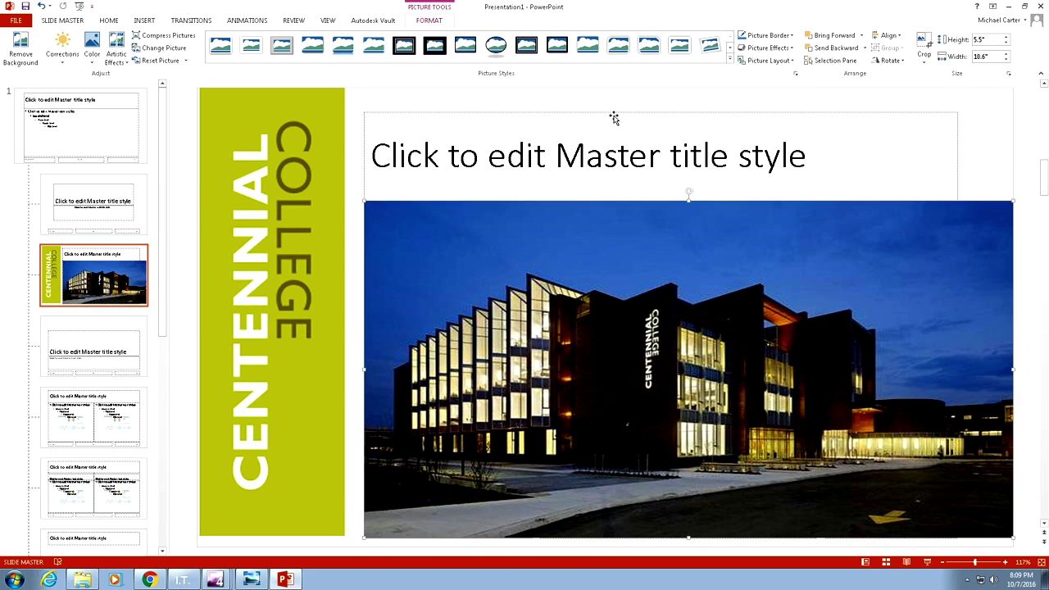
- Move the title placeholder and campus picture slightly up, and widen the picture to about 10.92" so it meets the logo
{"action": "left_click_drag", "start_coordinate": [613, 117], "coordinate": [615, 101]}
{"action": "mouse_move", "coordinate": [603, 325]}
{"action": "left_mouse_down"}
{"action": "mouse_move", "coordinate": [596, 312]}
{"action": "mouse_move", "coordinate": [606, 311]}
{"action": "left_mouse_up"}
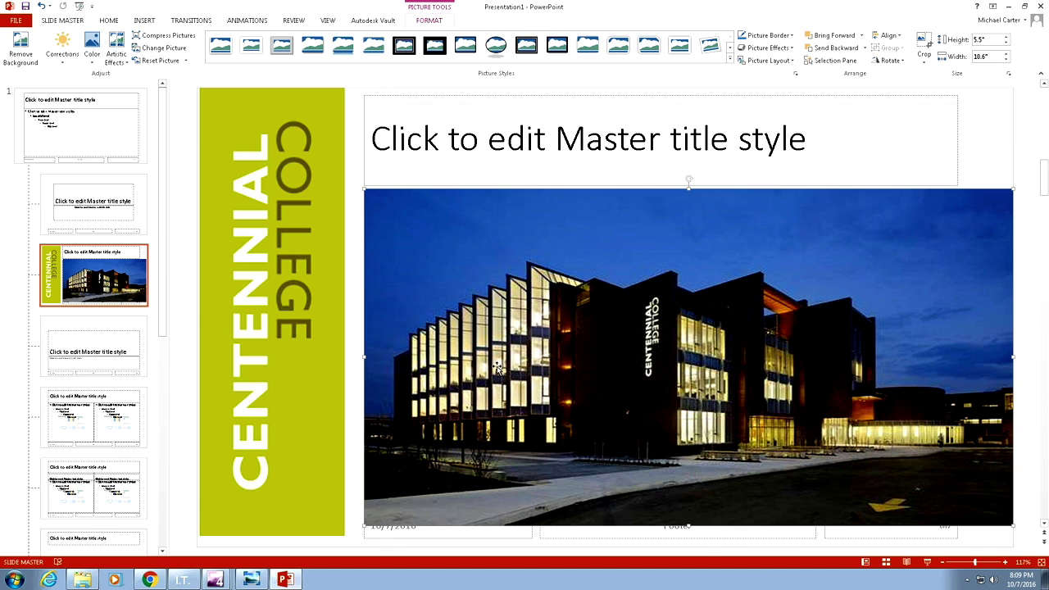
{"action": "left_click_drag", "start_coordinate": [362, 356], "coordinate": [344, 354]}
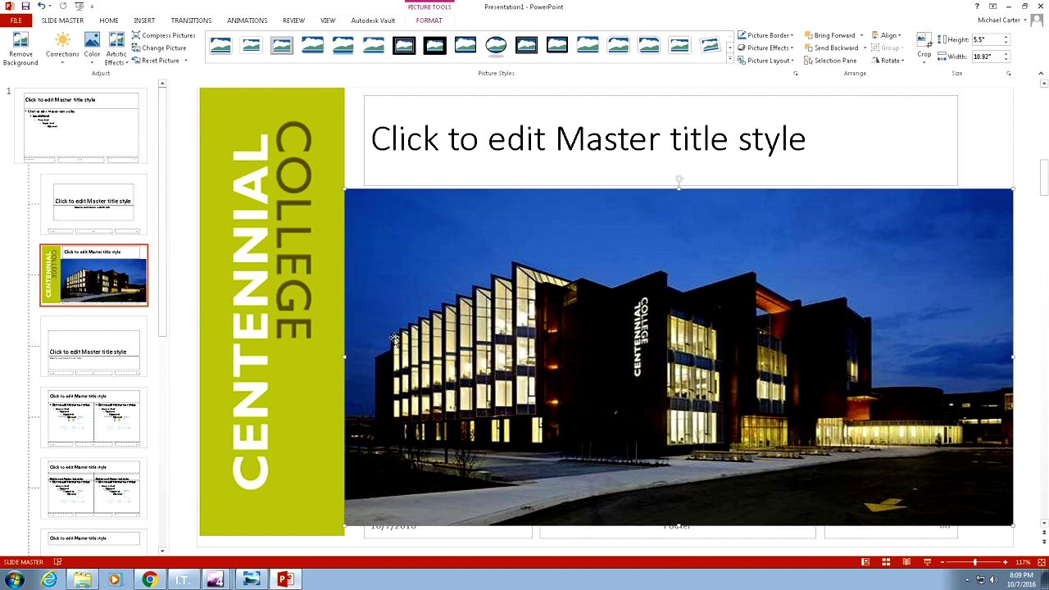
- Stretch the logo to about 7.5" long and the campus picture to about 5.85" high so both reach the slide's bottom edge
{"action": "left_click", "coordinate": [281, 526]}
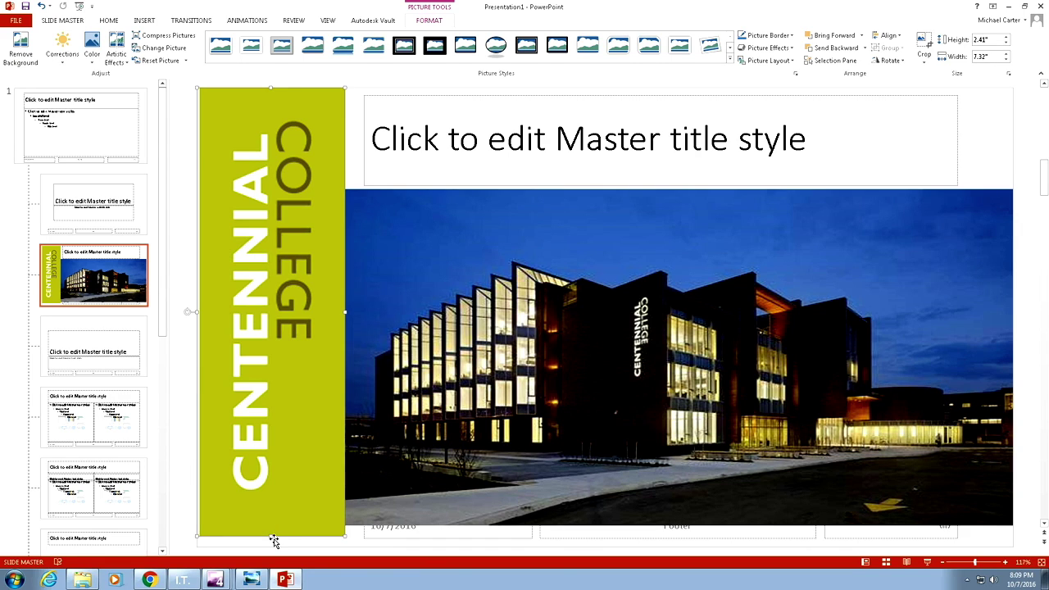
{"action": "left_click_drag", "start_coordinate": [271, 536], "coordinate": [271, 547]}
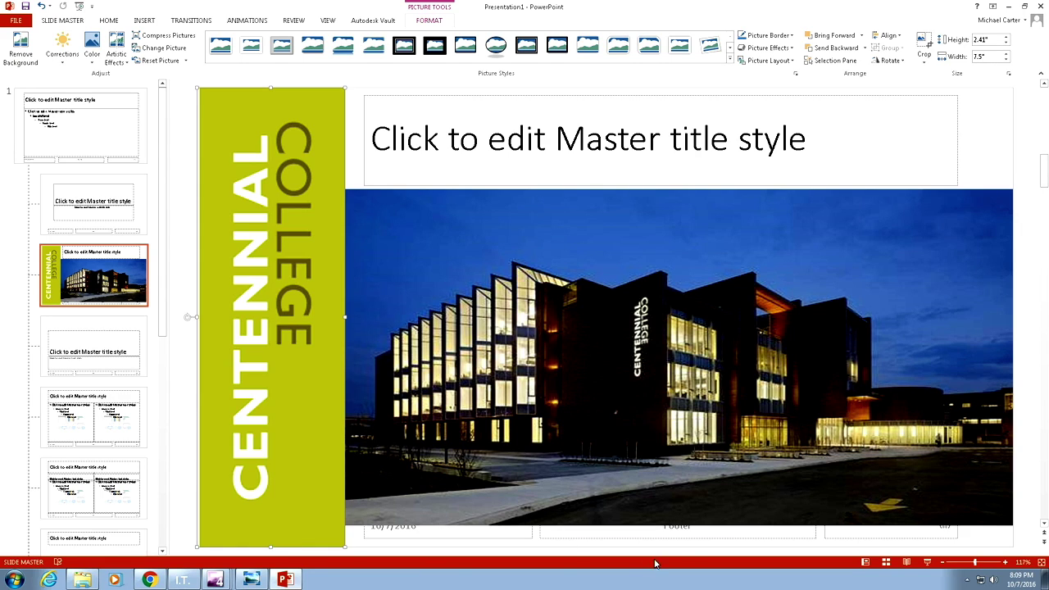
{"action": "left_click", "coordinate": [685, 504]}
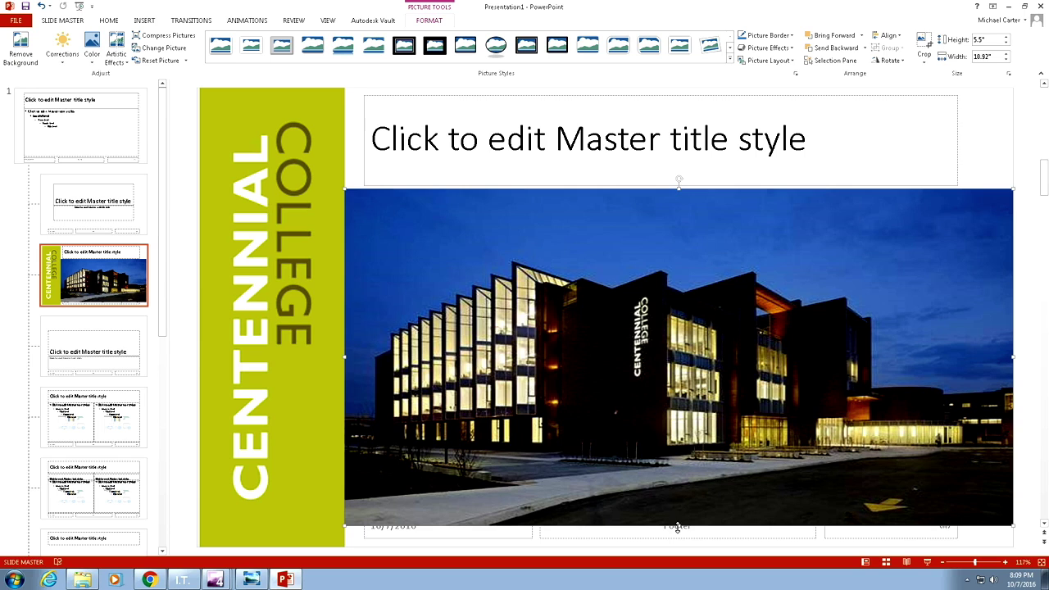
{"action": "left_click_drag", "start_coordinate": [677, 526], "coordinate": [678, 548]}
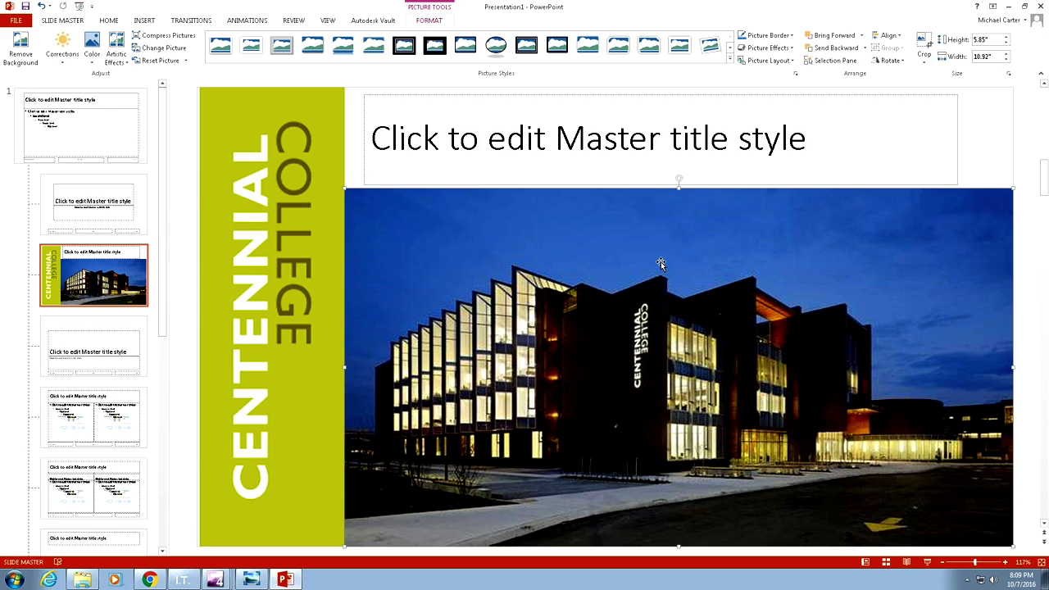
- Recolor the campus picture with Washout and send it backward until it lies behind the footer and content placeholders
{"action": "left_click", "coordinate": [91, 51]}
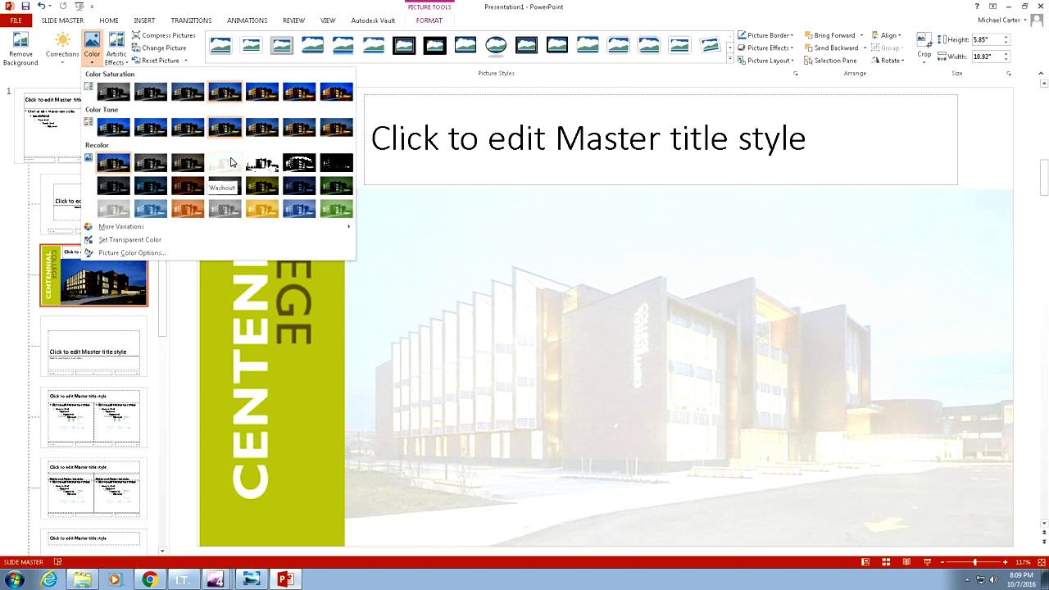
{"action": "left_click", "coordinate": [229, 163]}
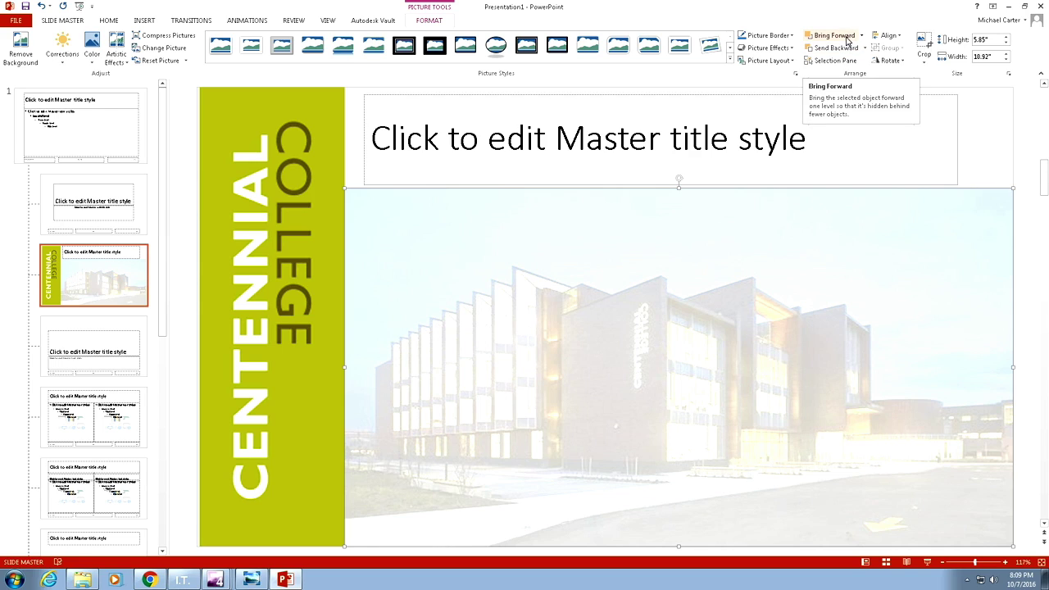
{"action": "left_click", "coordinate": [848, 49]}
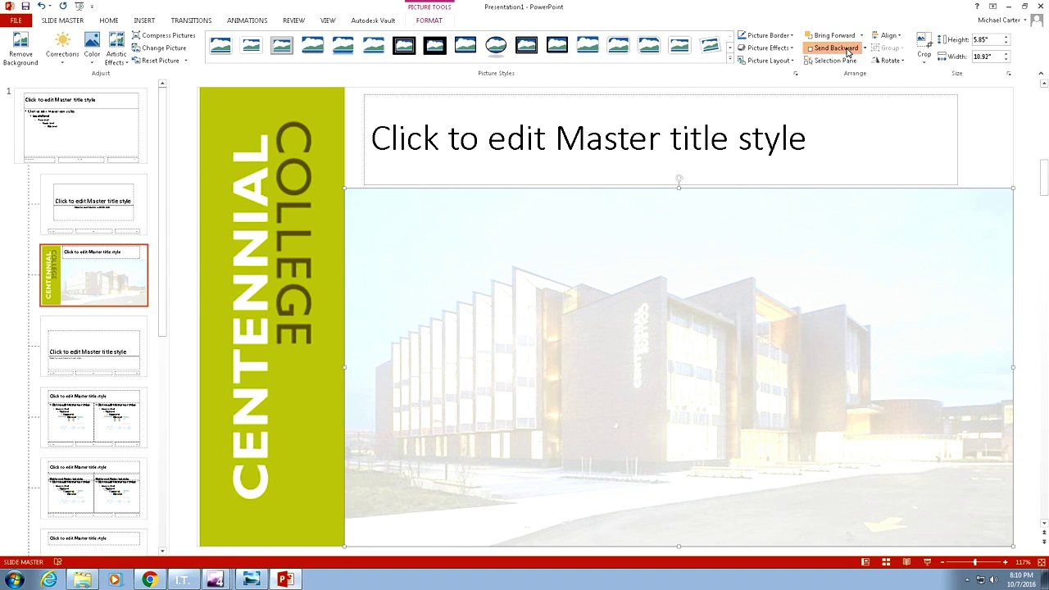
{"action": "left_click", "coordinate": [848, 49]}
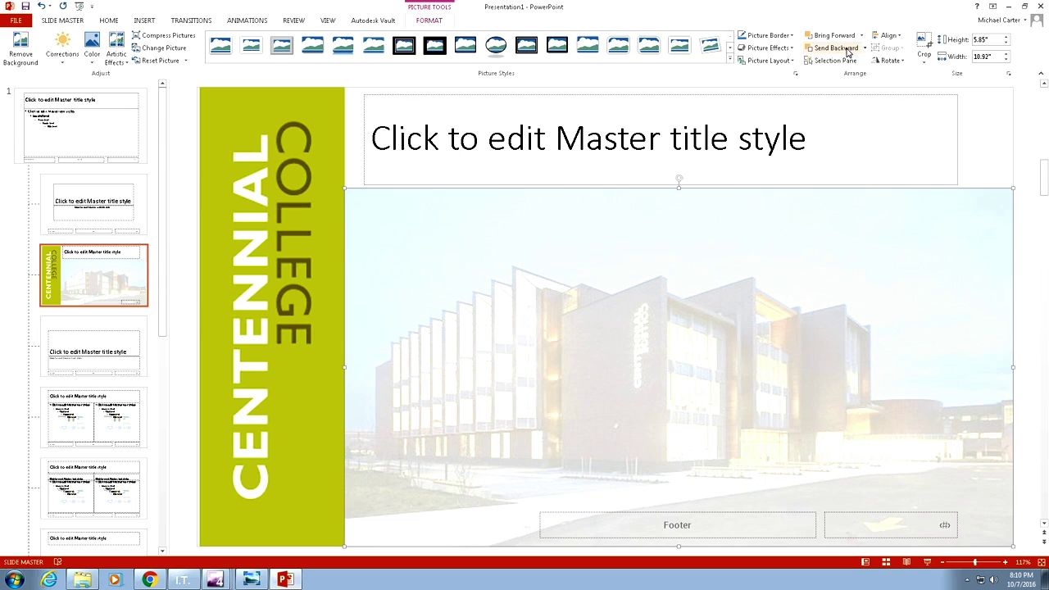
{"action": "left_click", "coordinate": [848, 49]}
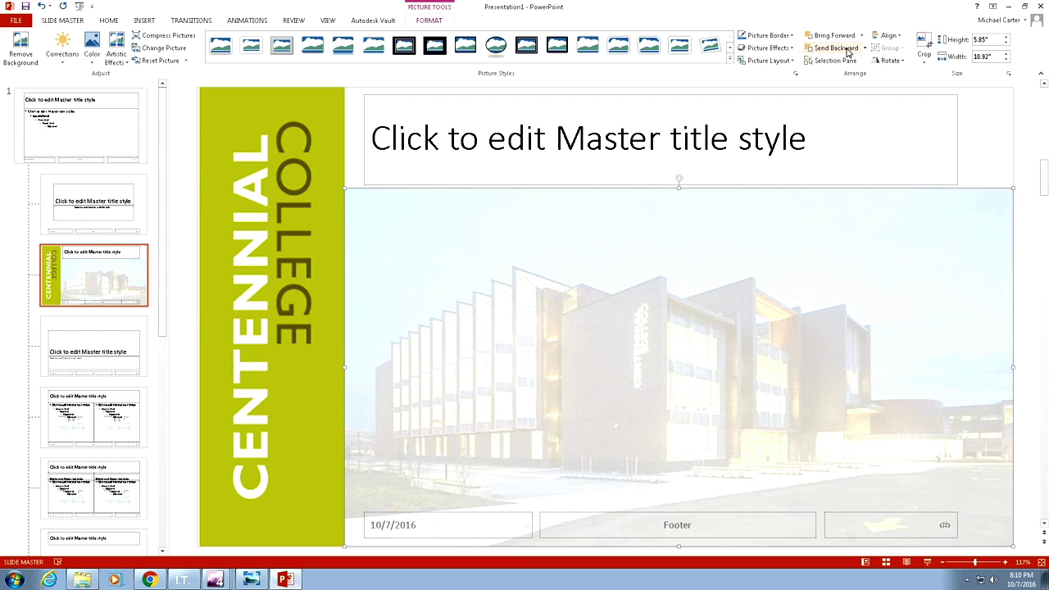
{"action": "left_click", "coordinate": [848, 49]}
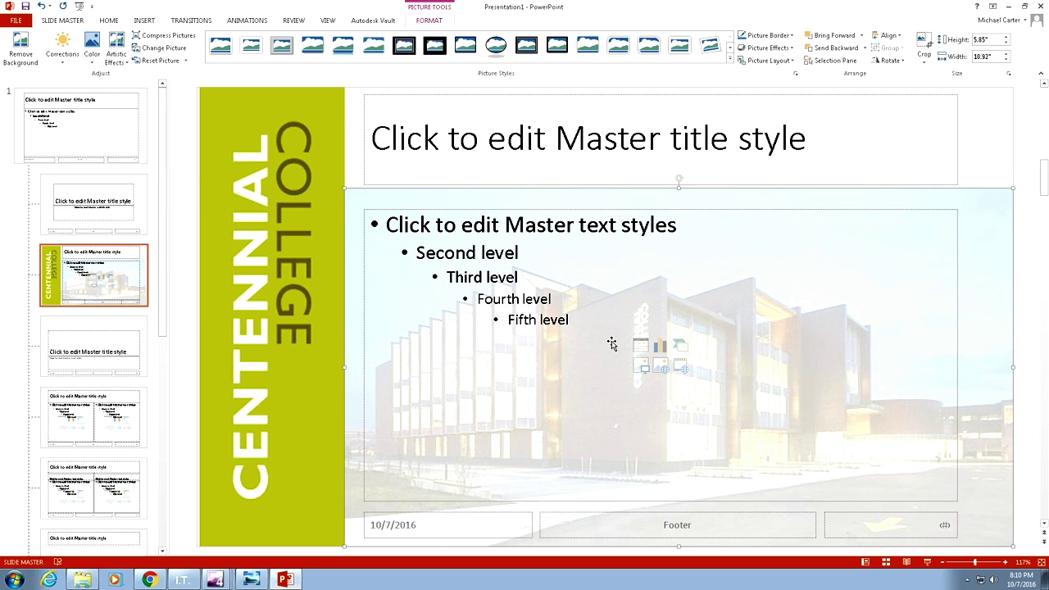
{"action": "left_click", "coordinate": [62, 51]}
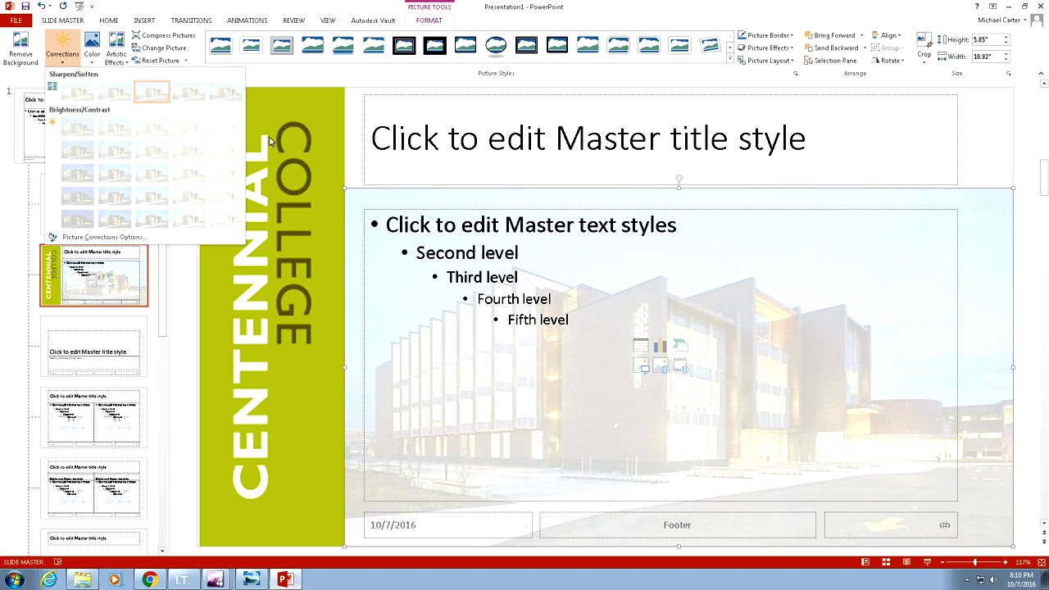
{"action": "left_click", "coordinate": [97, 65]}
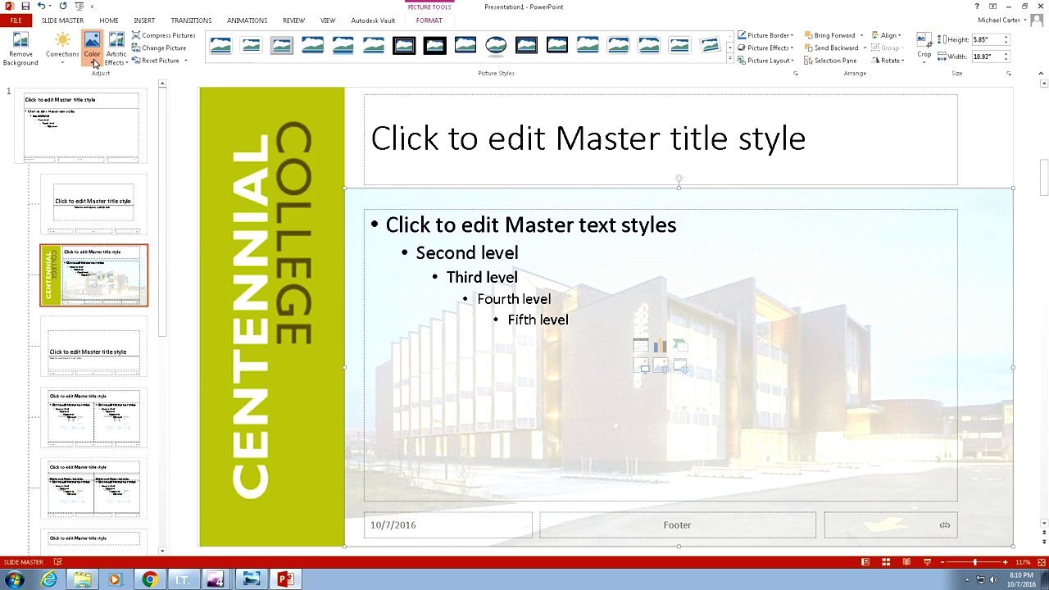
{"action": "left_click", "coordinate": [382, 230]}
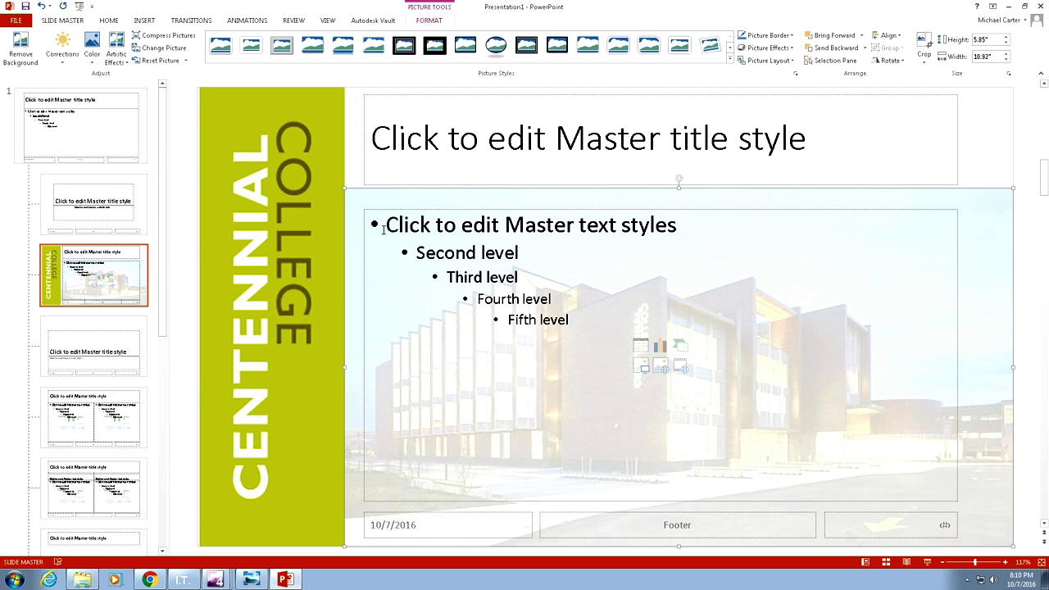
- Format the Master title text as bold with a text shadow and a font size of 54
{"action": "left_click", "coordinate": [564, 177]}
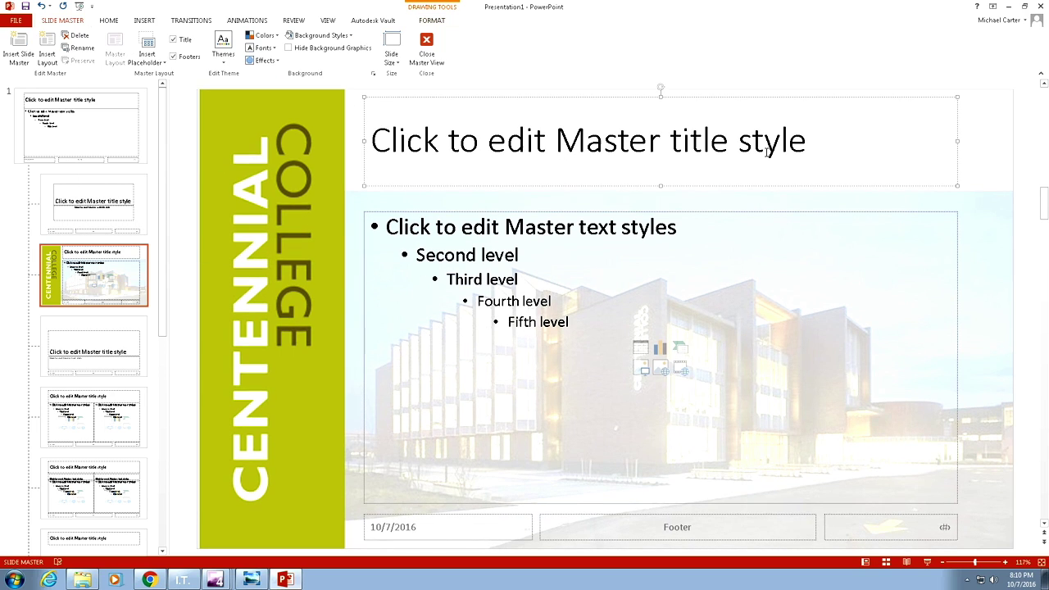
{"action": "left_click_drag", "start_coordinate": [810, 141], "coordinate": [370, 142]}
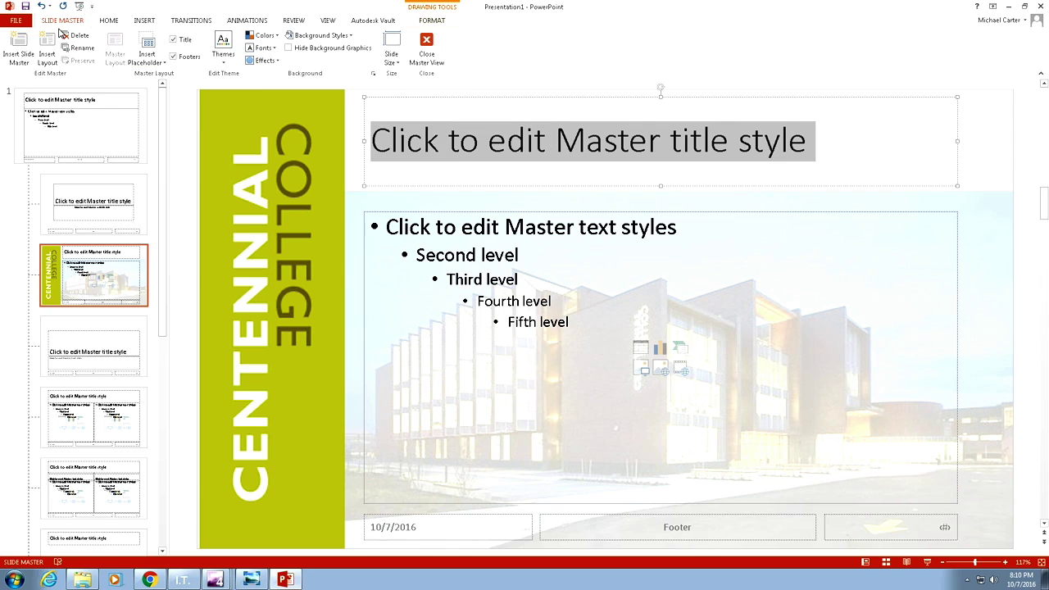
{"action": "left_click", "coordinate": [108, 20]}
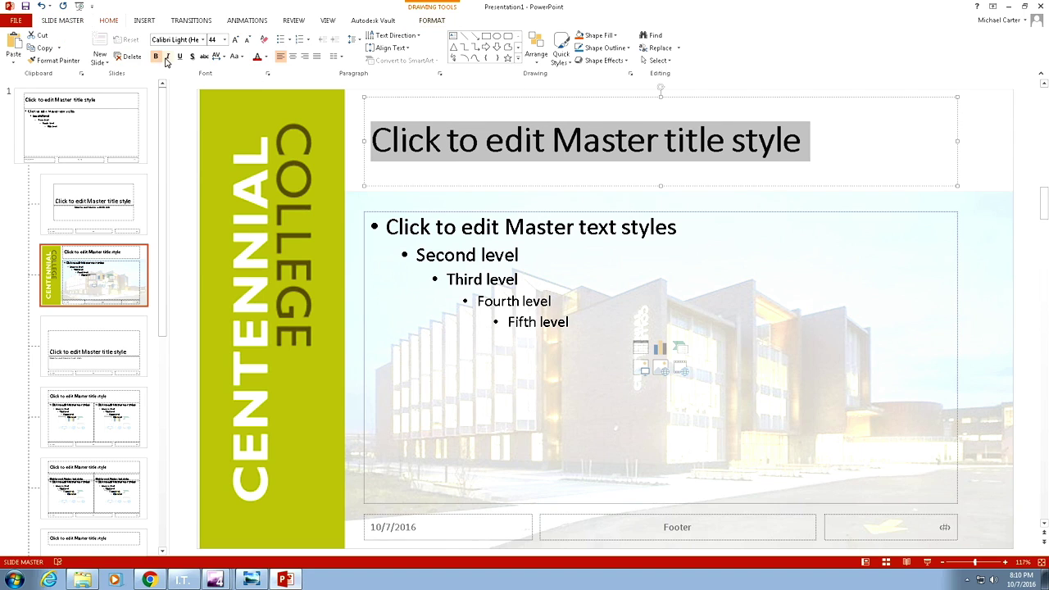
{"action": "left_click", "coordinate": [224, 40]}
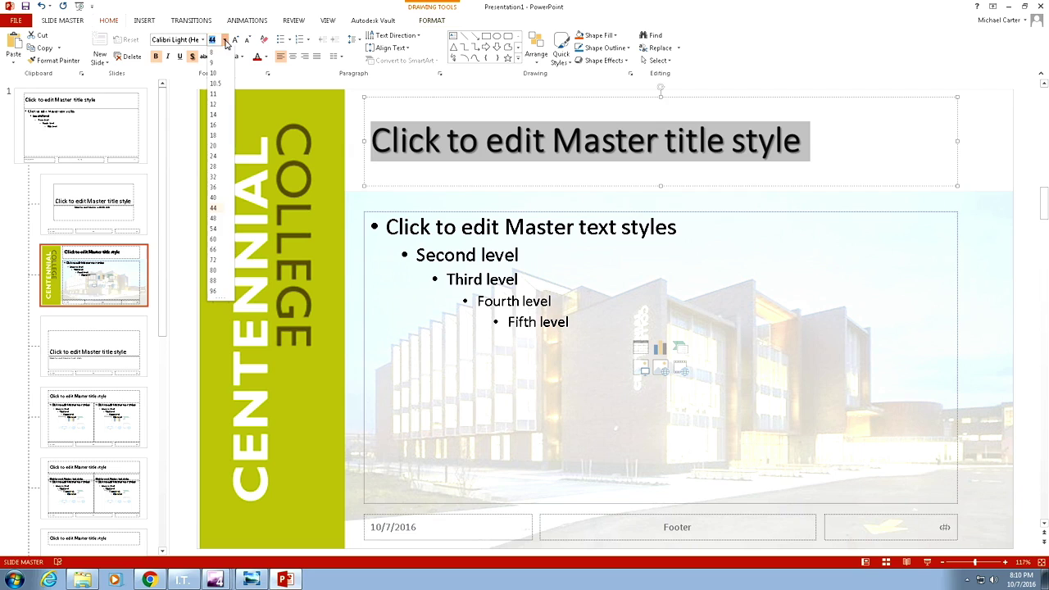
{"action": "left_click", "coordinate": [215, 229]}
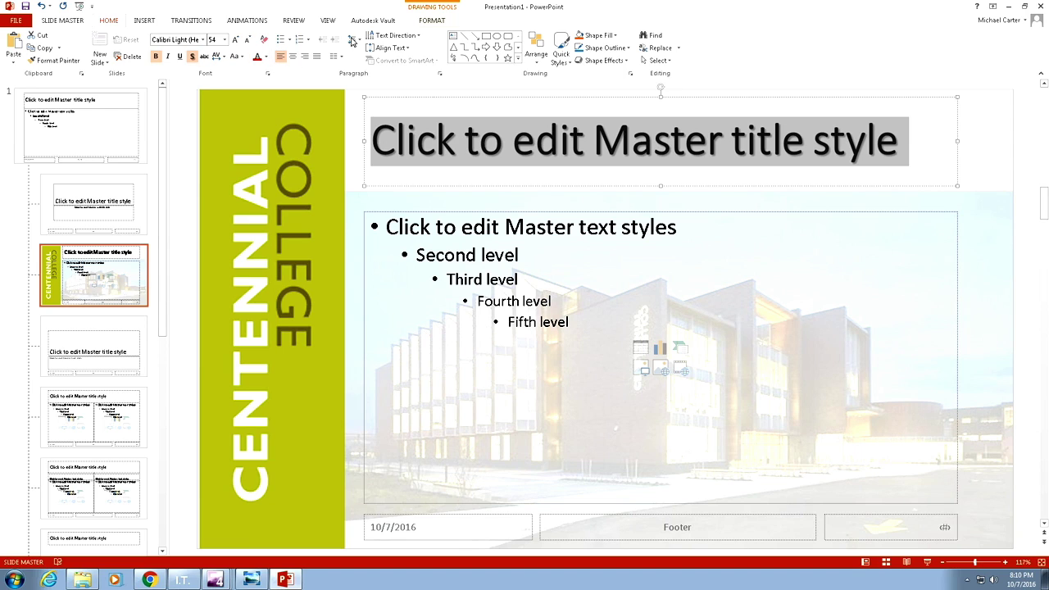
- Apply the green 18 pt glow preset to the Master title text
{"action": "left_click", "coordinate": [400, 21]}
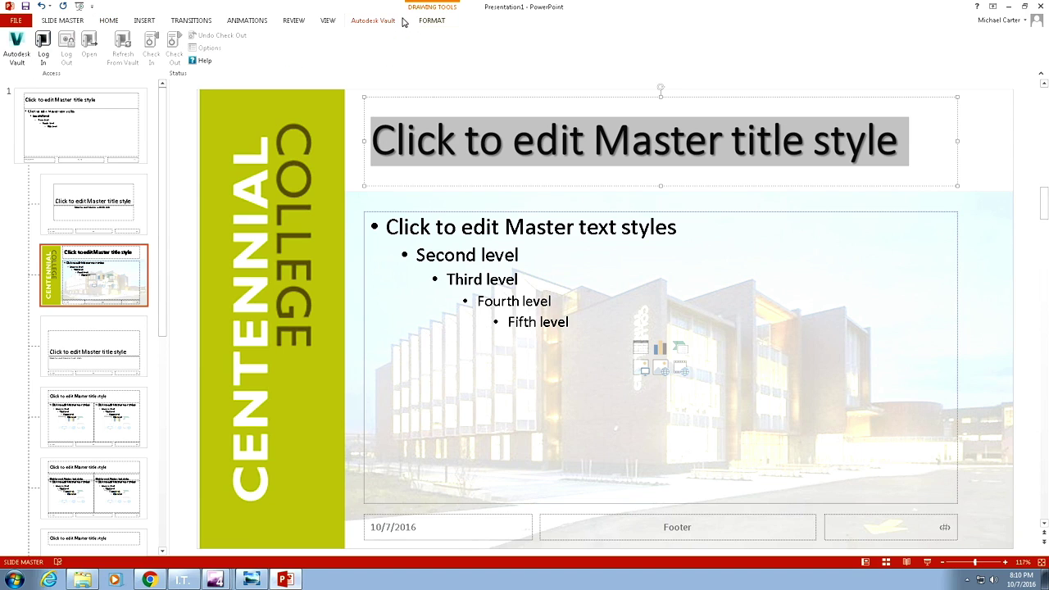
{"action": "right_click", "coordinate": [503, 136]}
{"action": "left_click", "coordinate": [542, 330]}
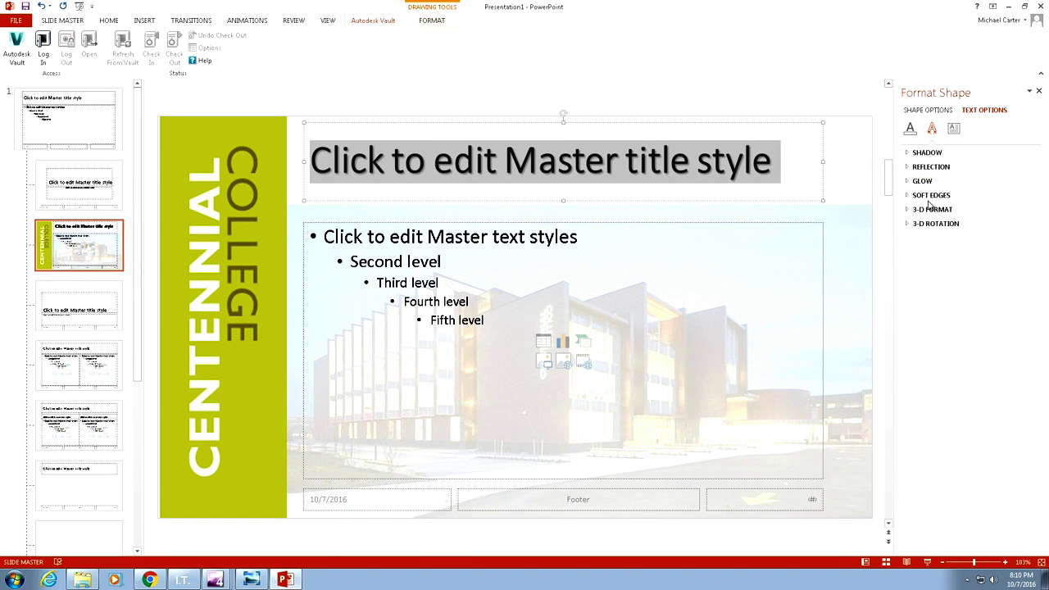
{"action": "left_click", "coordinate": [937, 224]}
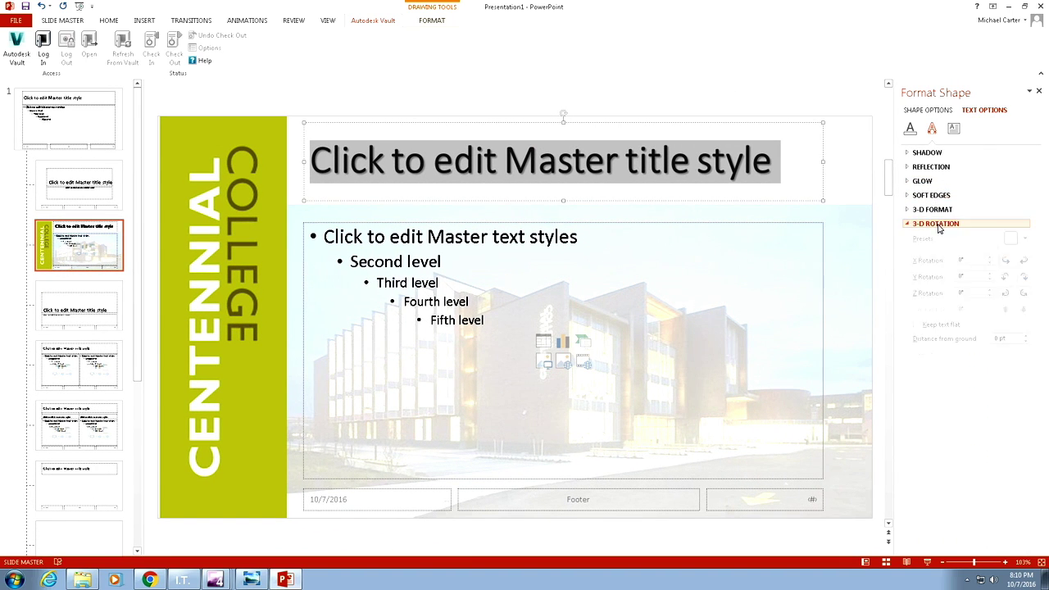
{"action": "left_click", "coordinate": [932, 196]}
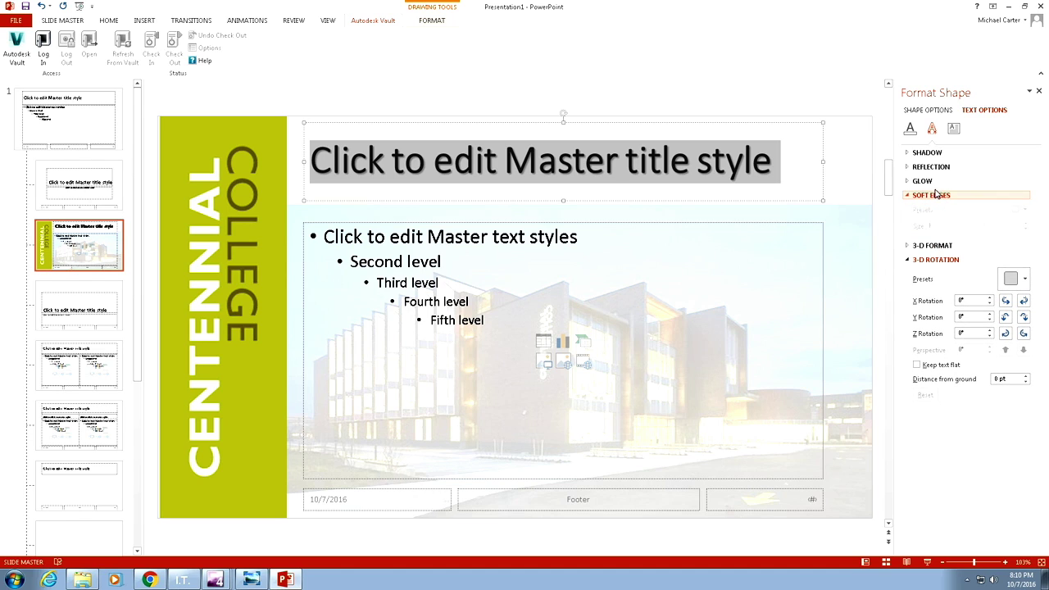
{"action": "left_click", "coordinate": [923, 182]}
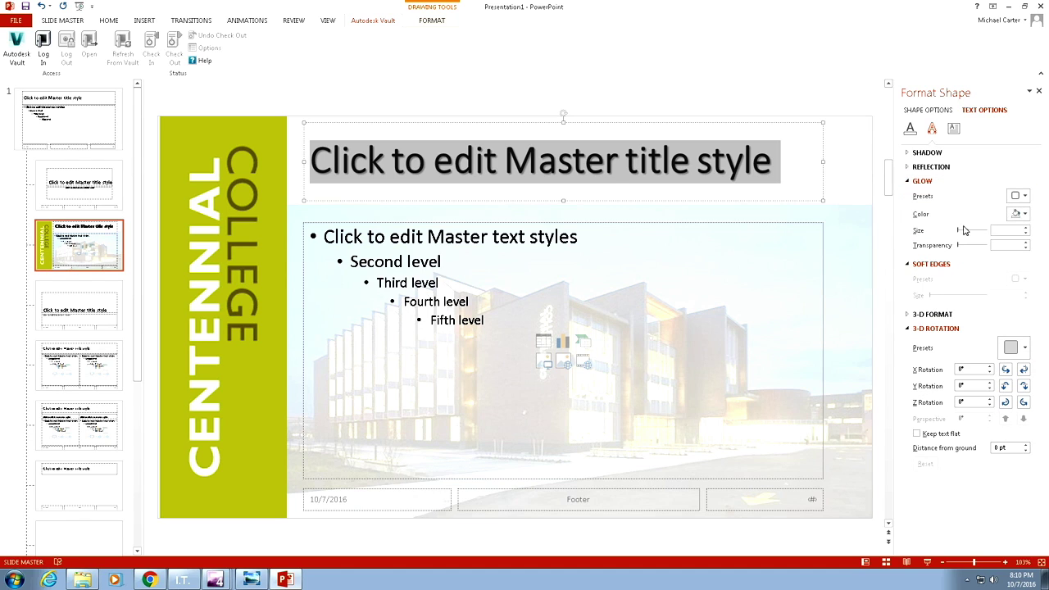
{"action": "left_click", "coordinate": [1023, 197]}
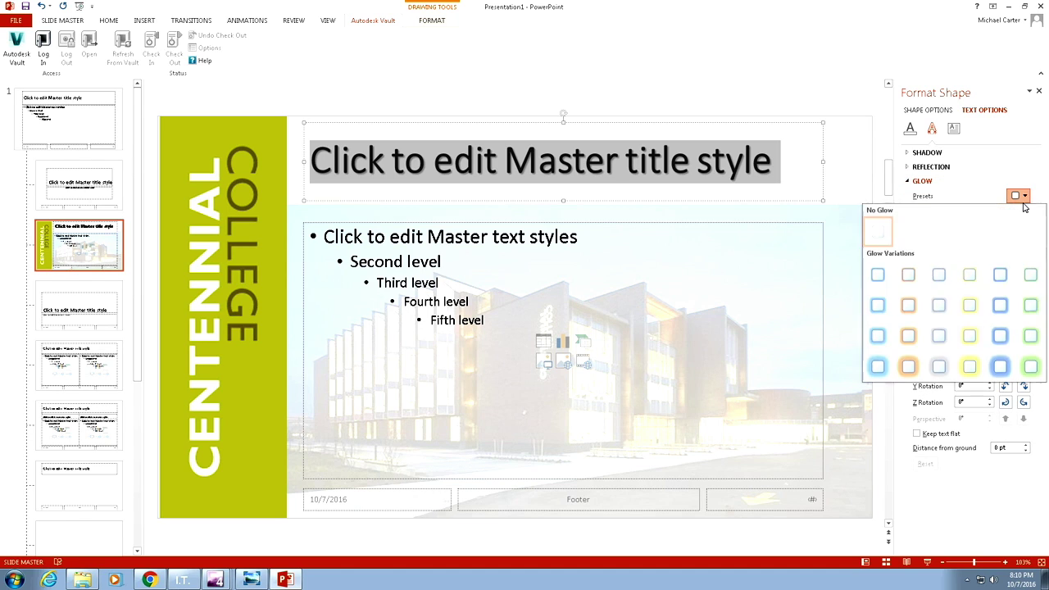
{"action": "left_click", "coordinate": [1030, 367]}
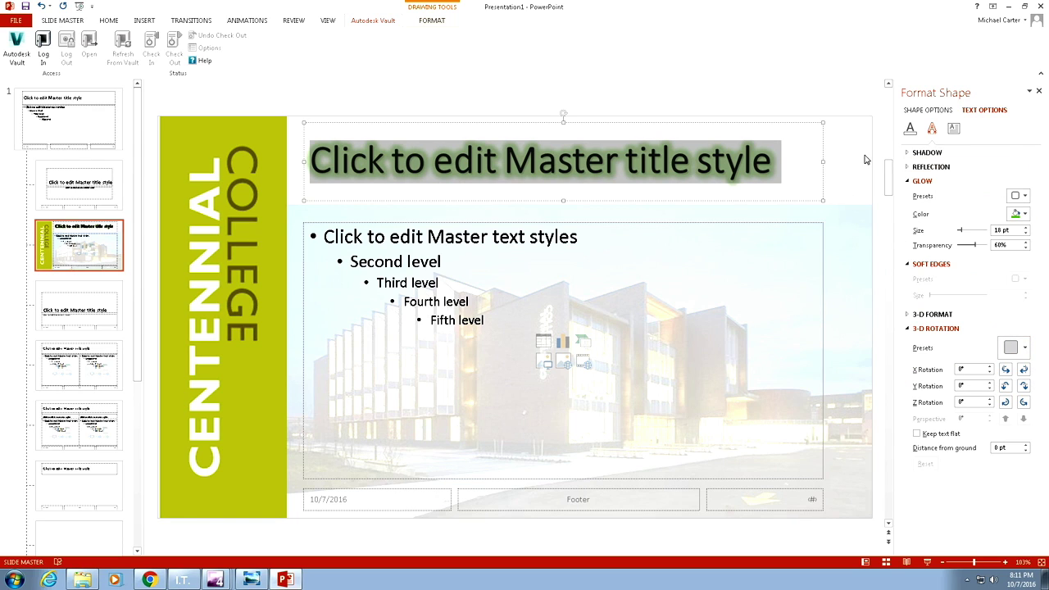
{"action": "left_click", "coordinate": [810, 174]}
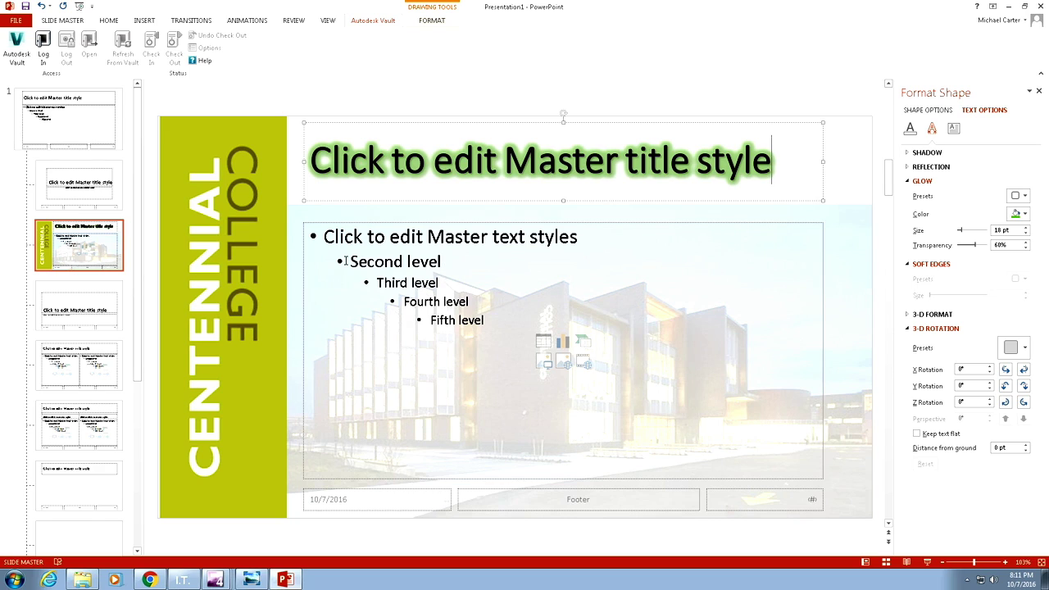
- Change the first-level bullet of the Master text in the content placeholder to the hollow square style
{"action": "left_click", "coordinate": [324, 237]}
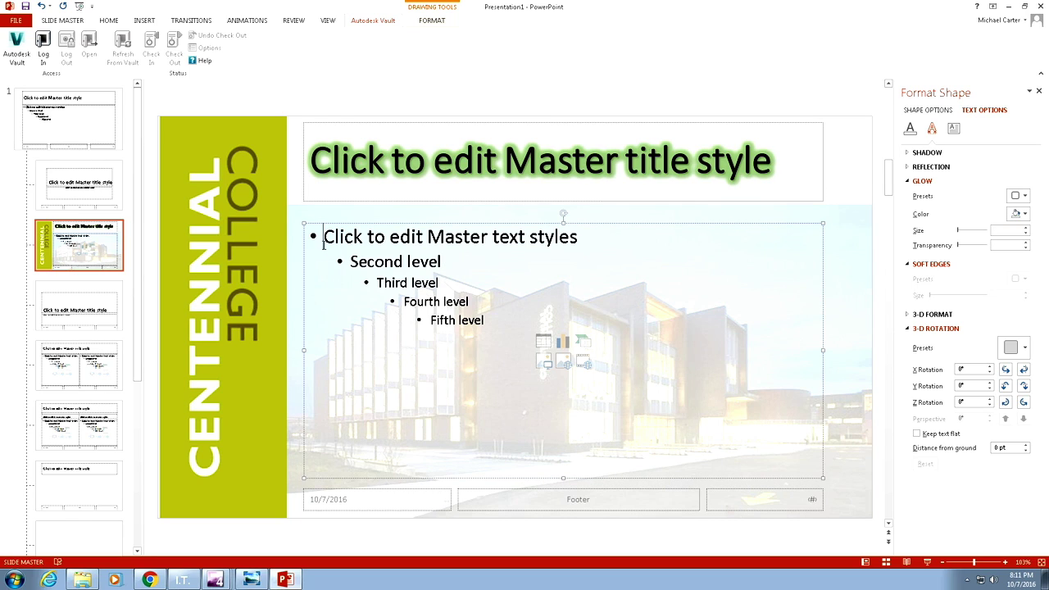
{"action": "left_click", "coordinate": [1038, 91]}
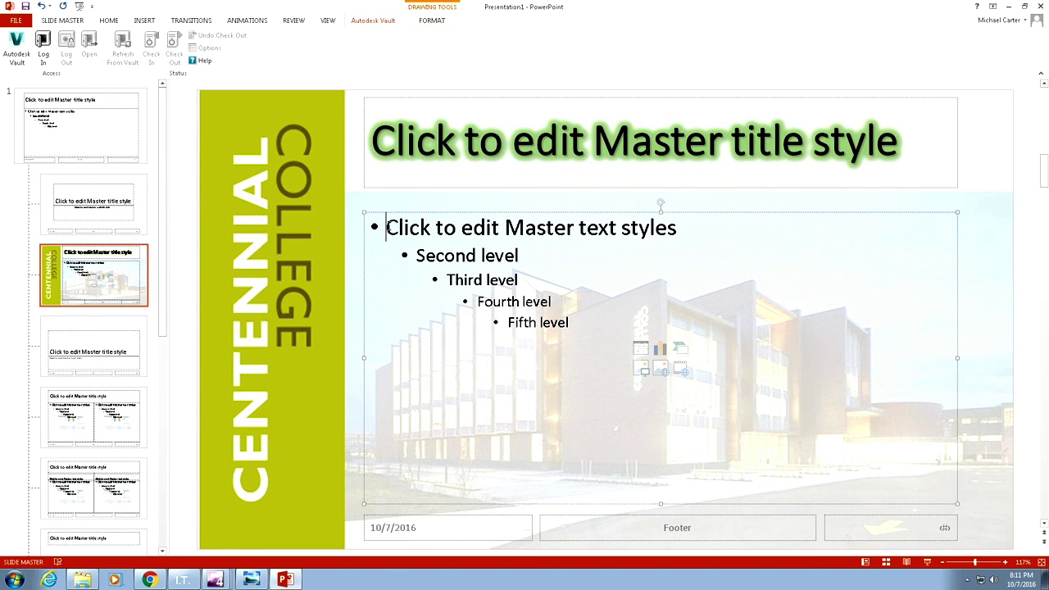
{"action": "left_click", "coordinate": [57, 21]}
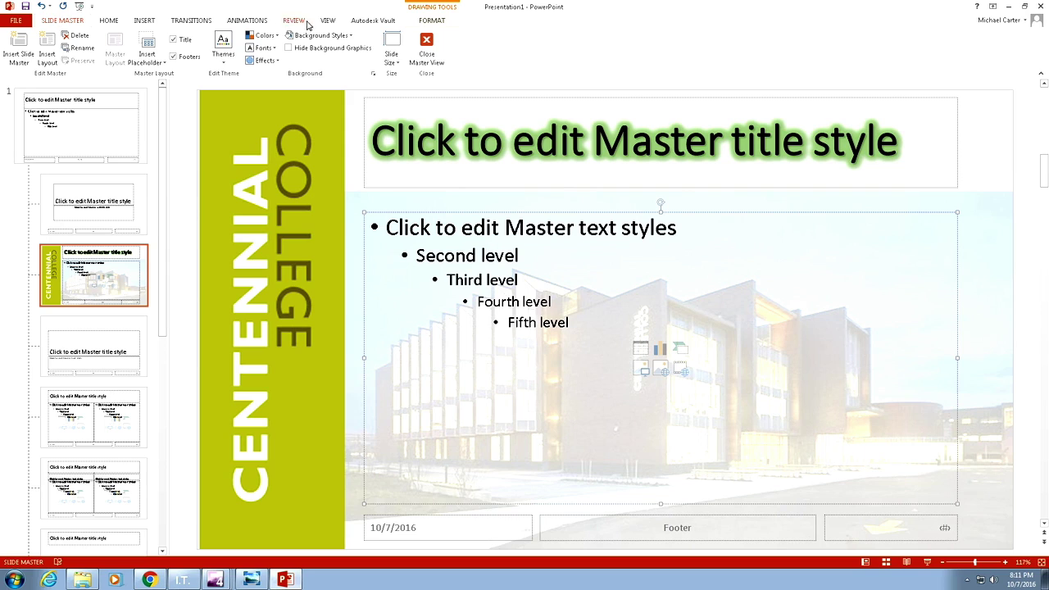
{"action": "left_click", "coordinate": [106, 21]}
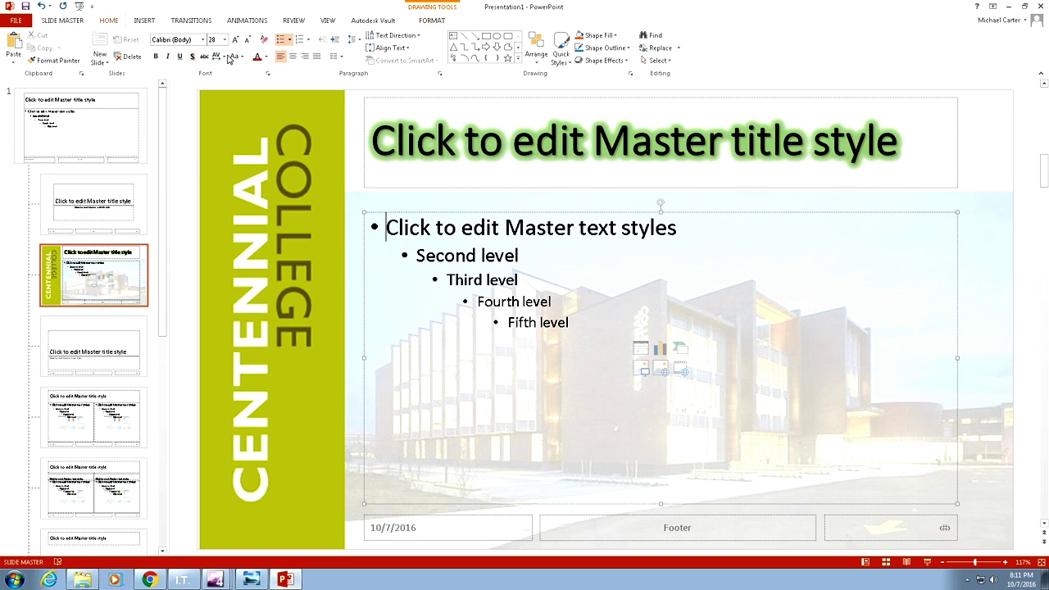
{"action": "left_click", "coordinate": [290, 40]}
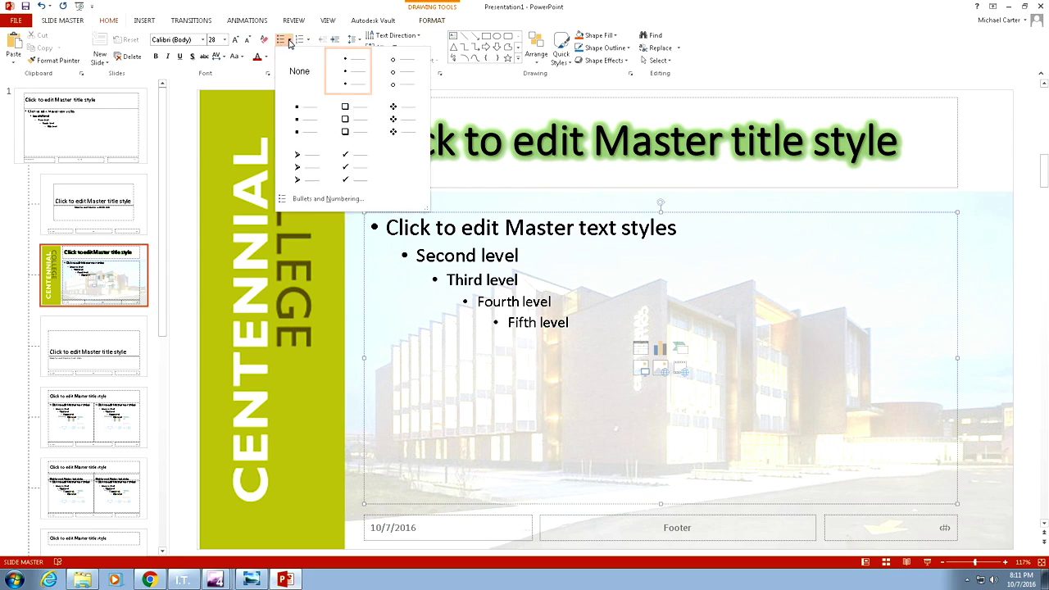
{"action": "left_click", "coordinate": [328, 199]}
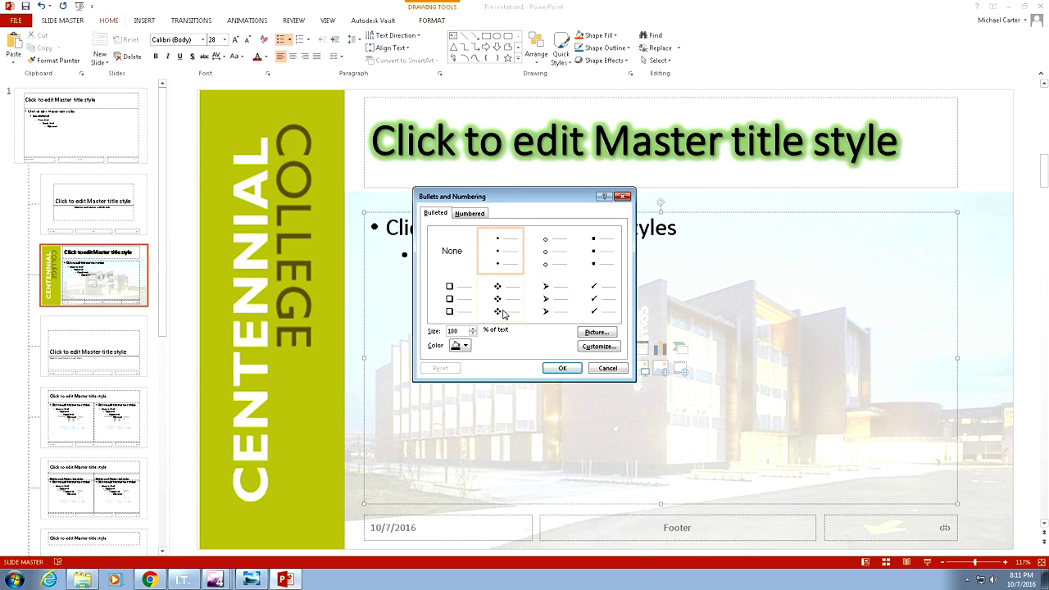
{"action": "left_click", "coordinate": [451, 299]}
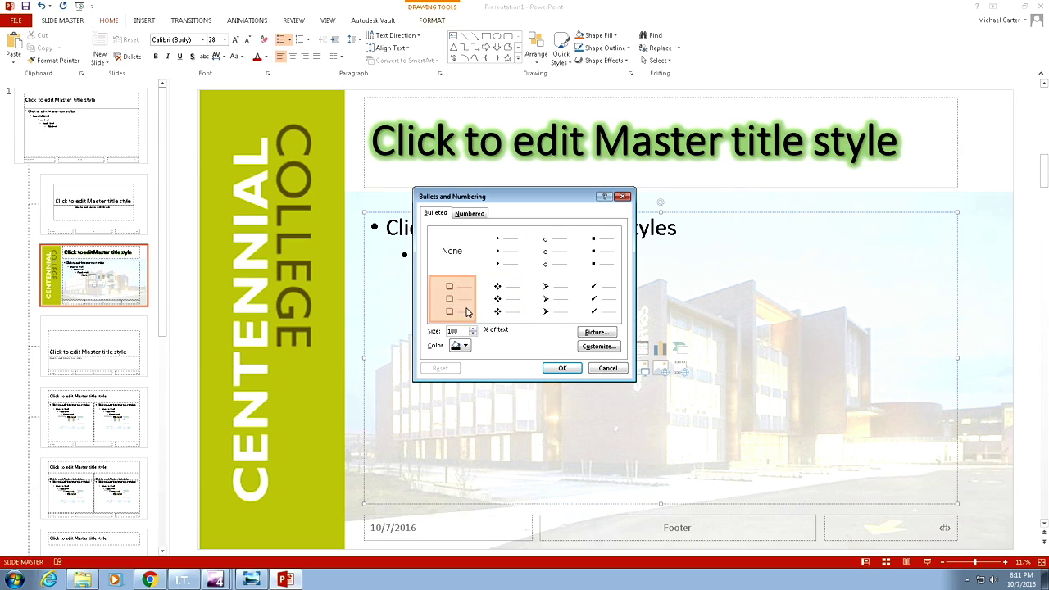
{"action": "left_click", "coordinate": [563, 368]}
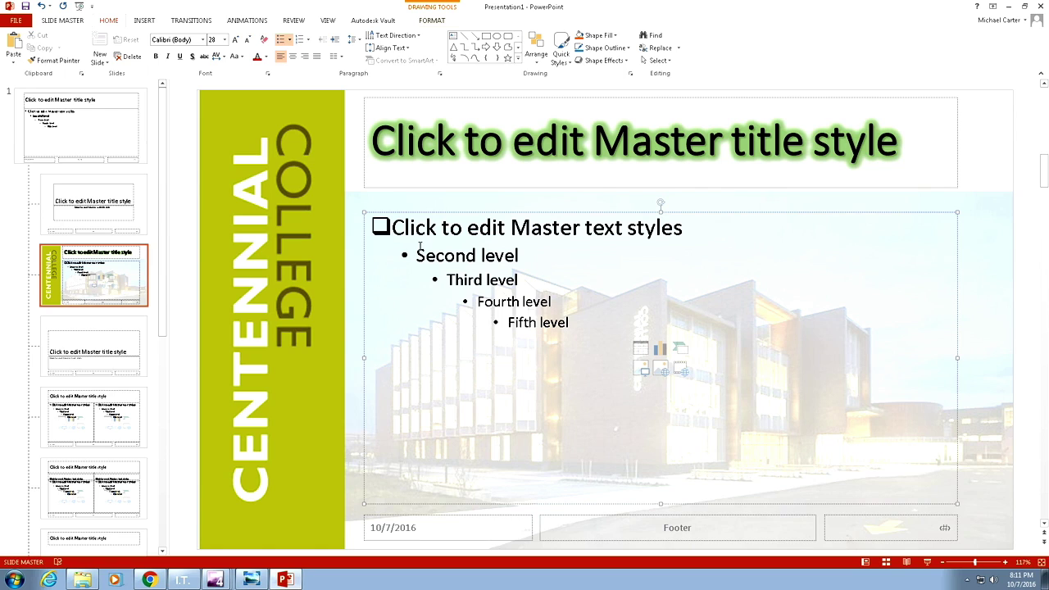
- Close the master view and add a new Title and Content slide after the title slide
{"action": "left_click", "coordinate": [431, 19]}
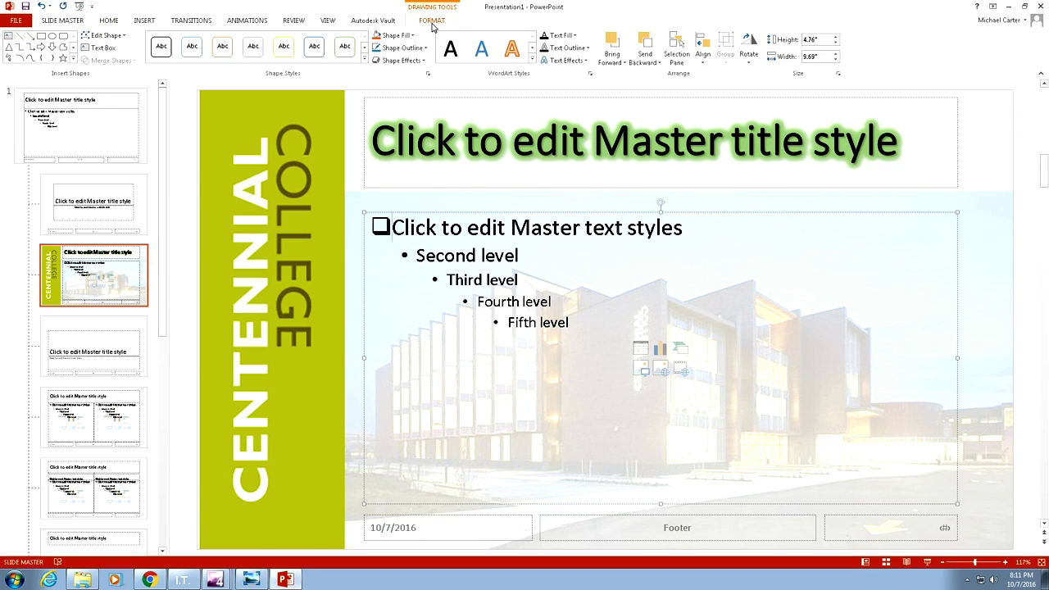
{"action": "left_click", "coordinate": [64, 20]}
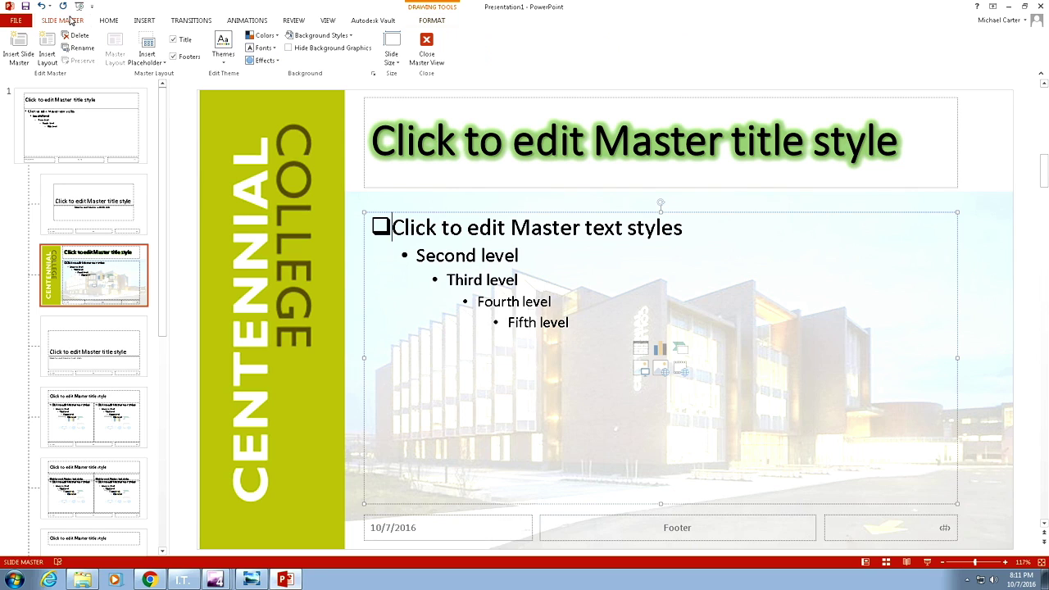
{"action": "left_click", "coordinate": [427, 49]}
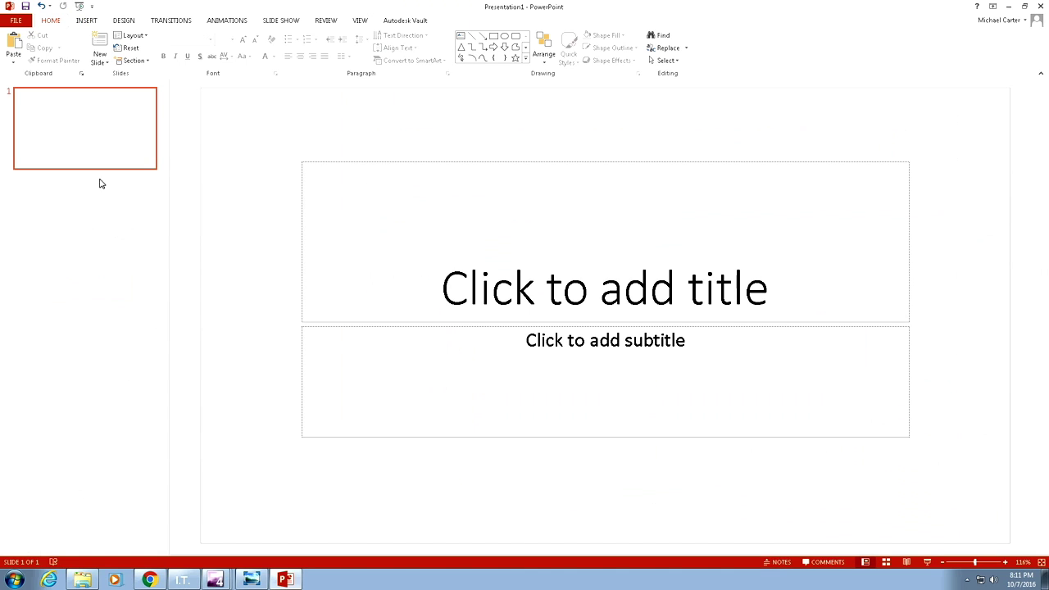
{"action": "right_click", "coordinate": [99, 138]}
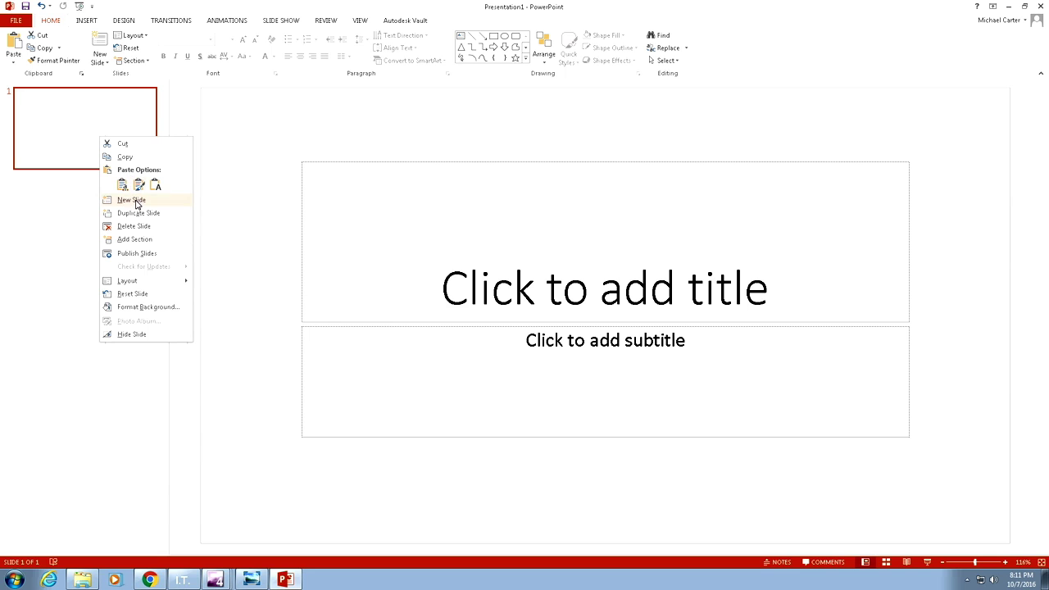
{"action": "left_click", "coordinate": [131, 200]}
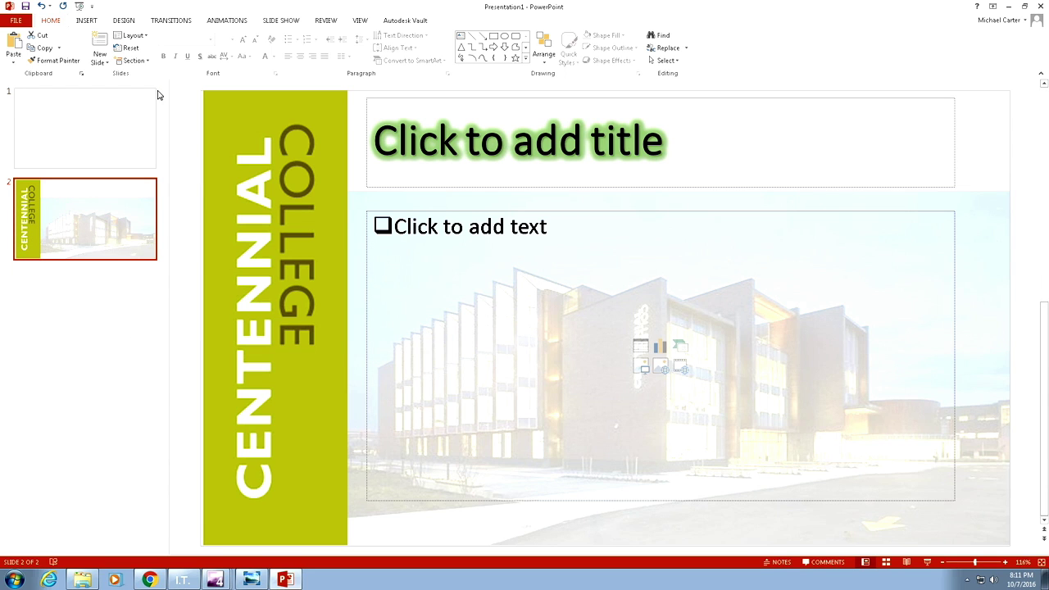
{"action": "left_click", "coordinate": [133, 35]}
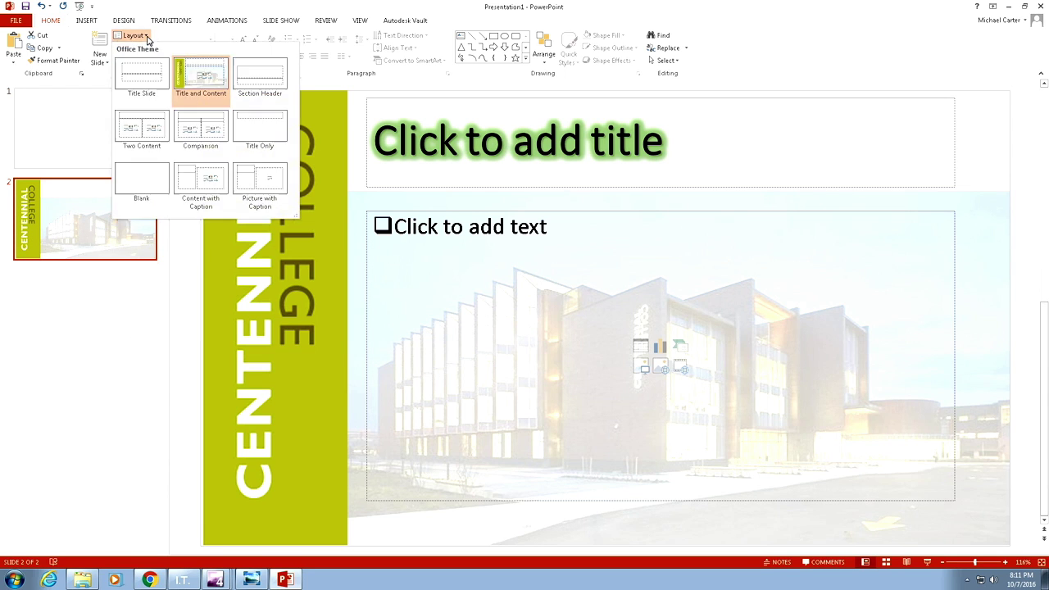
{"action": "left_click", "coordinate": [111, 247]}
- Enter "Centennial is the best because..." as the title of slide 2
{"action": "left_click", "coordinate": [668, 143]}
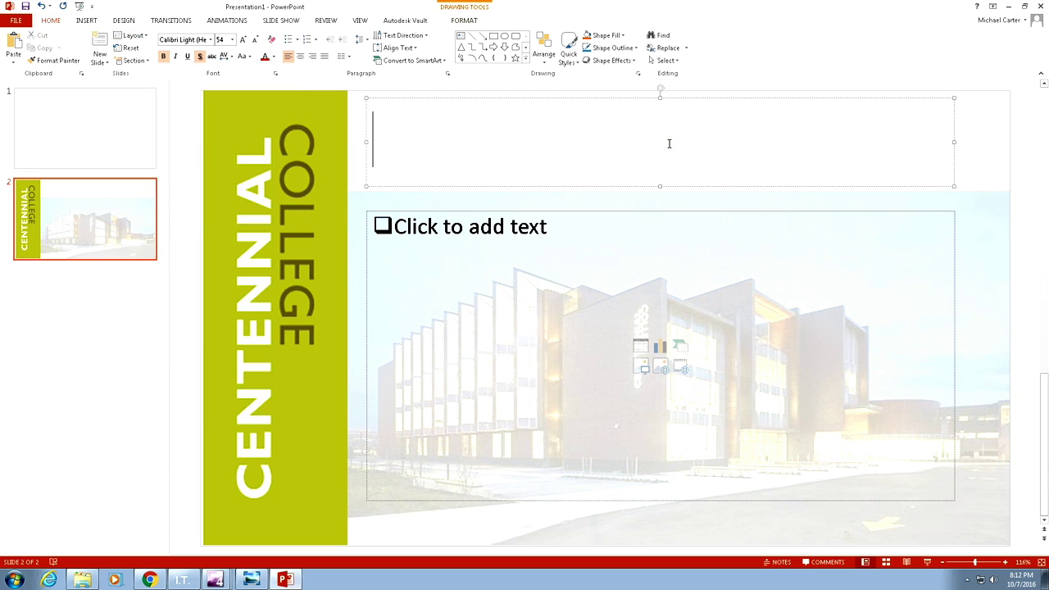
{"action": "type", "text": "Cen"}
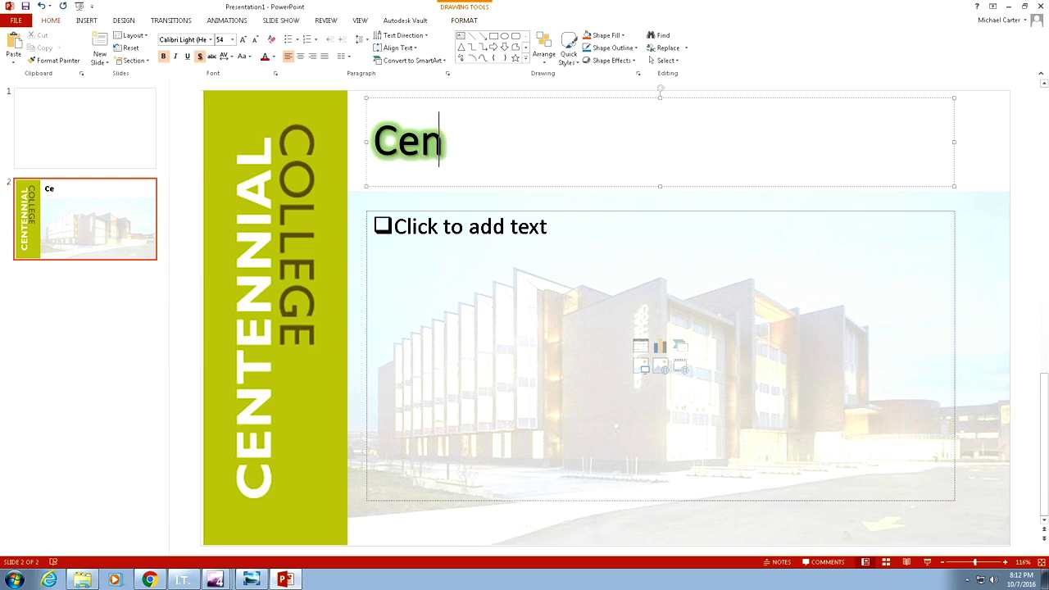
{"action": "type", "text": "tennial is"}
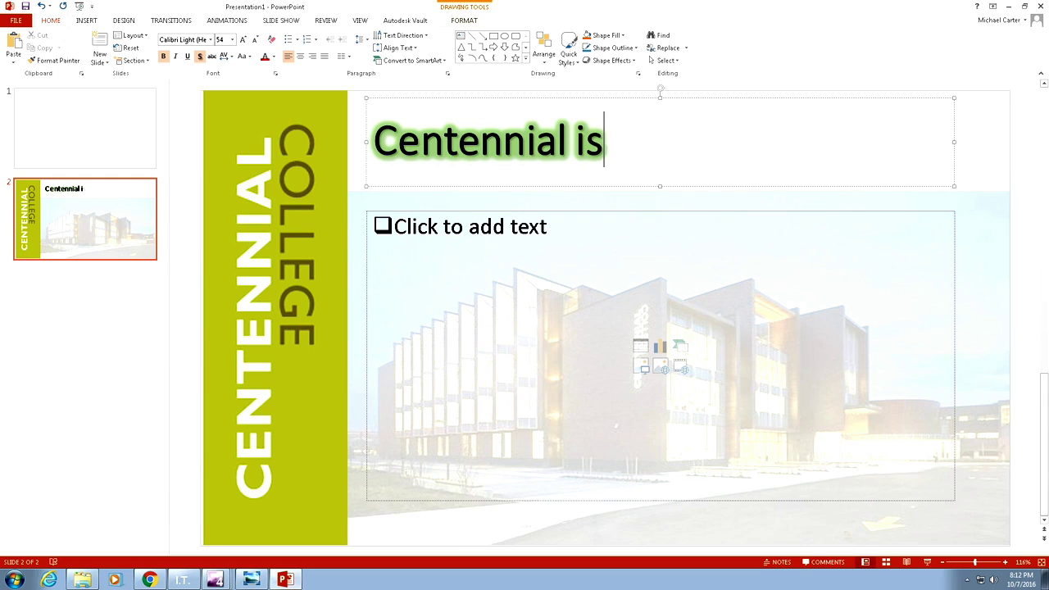
{"action": "type", "text": " the best "}
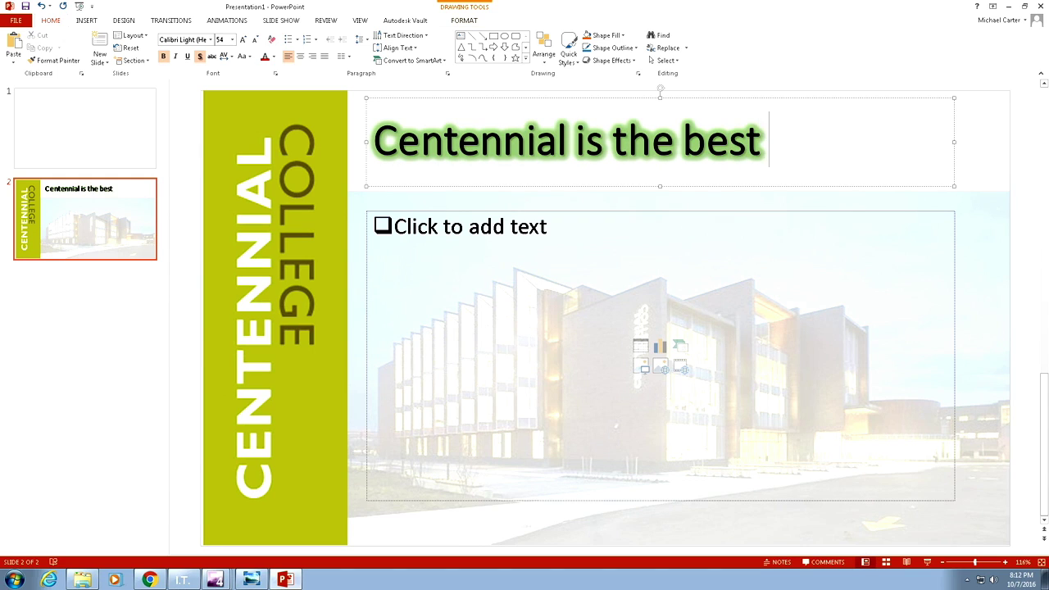
{"action": "type", "text": "becaus"}
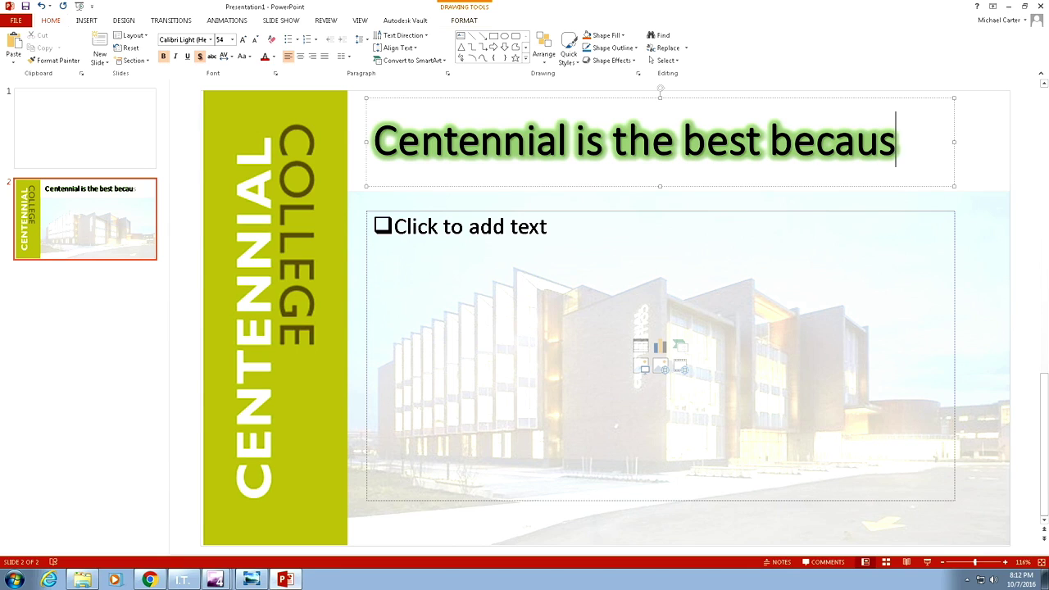
{"action": "type", "text": "e!"}
{"action": "key", "text": "BackSpace"}
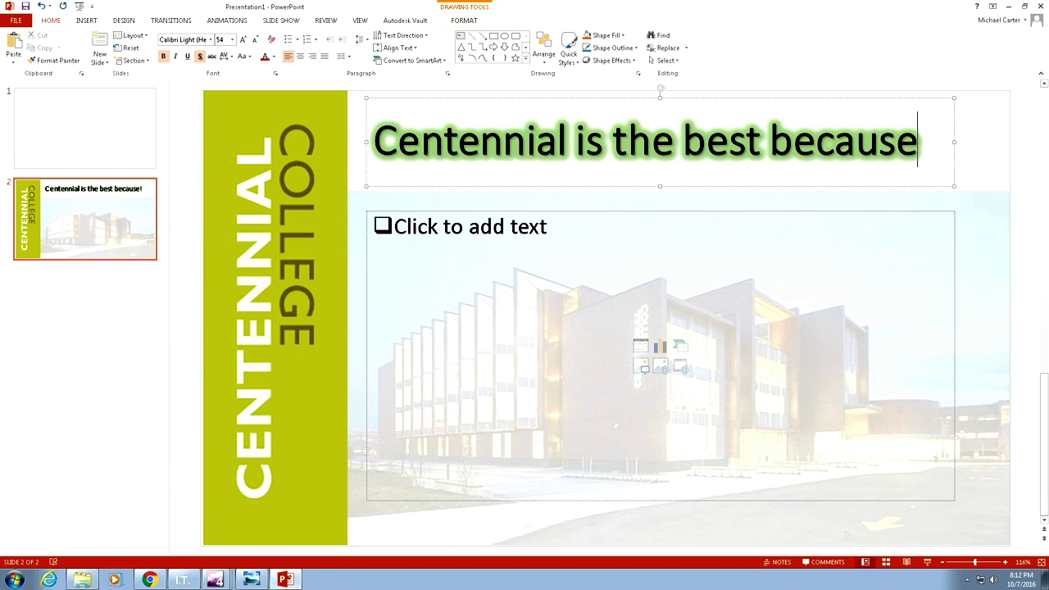
{"action": "type", "text": "..."}
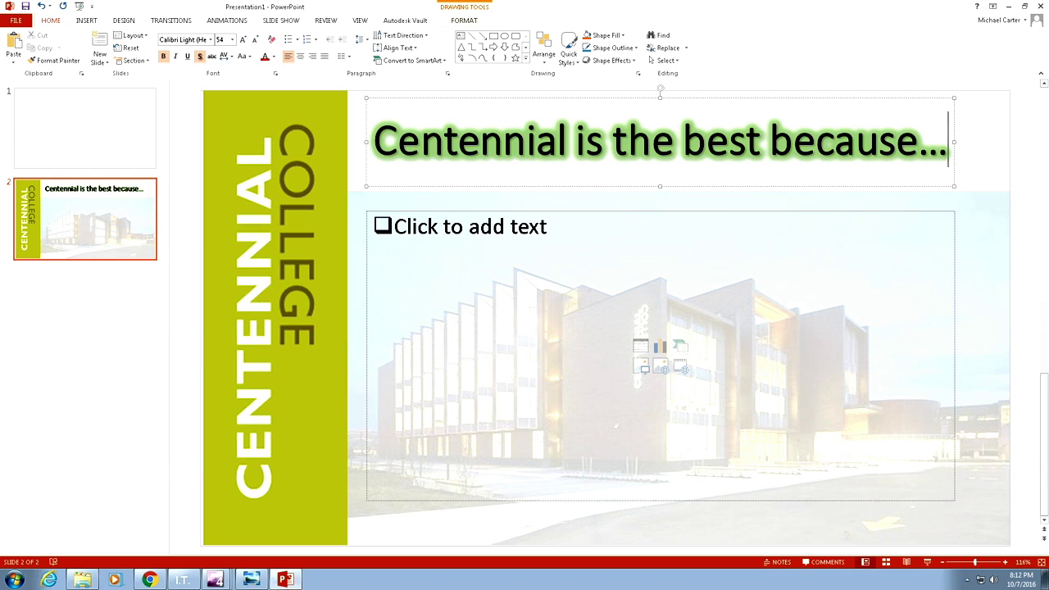
- Add a slide after slide 2 and title it with "...", the person's first name and "is the coolest"
{"action": "right_click", "coordinate": [136, 222]}
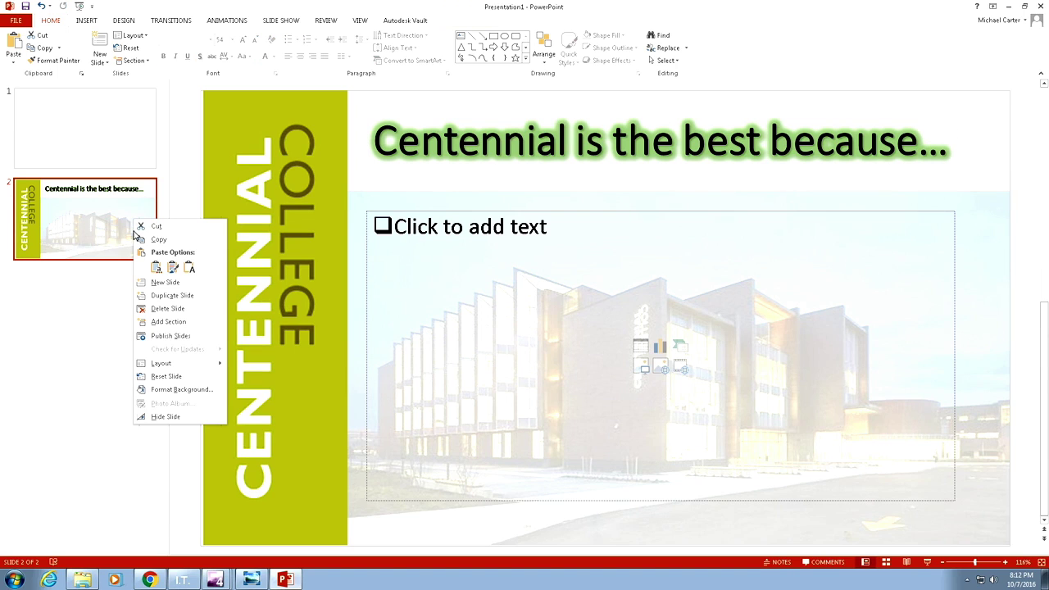
{"action": "left_click", "coordinate": [168, 281]}
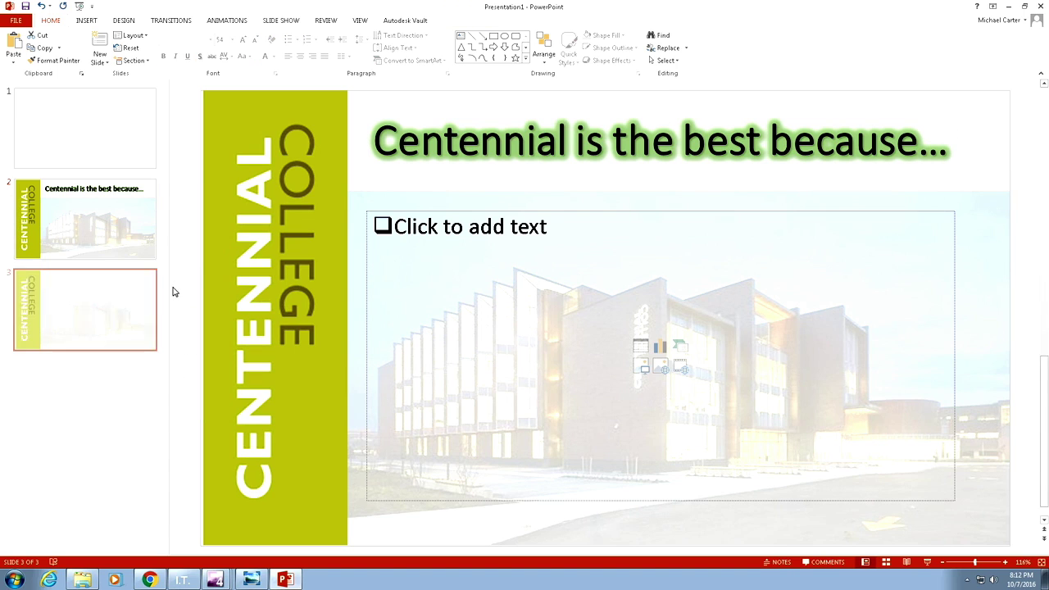
{"action": "left_click", "coordinate": [692, 149]}
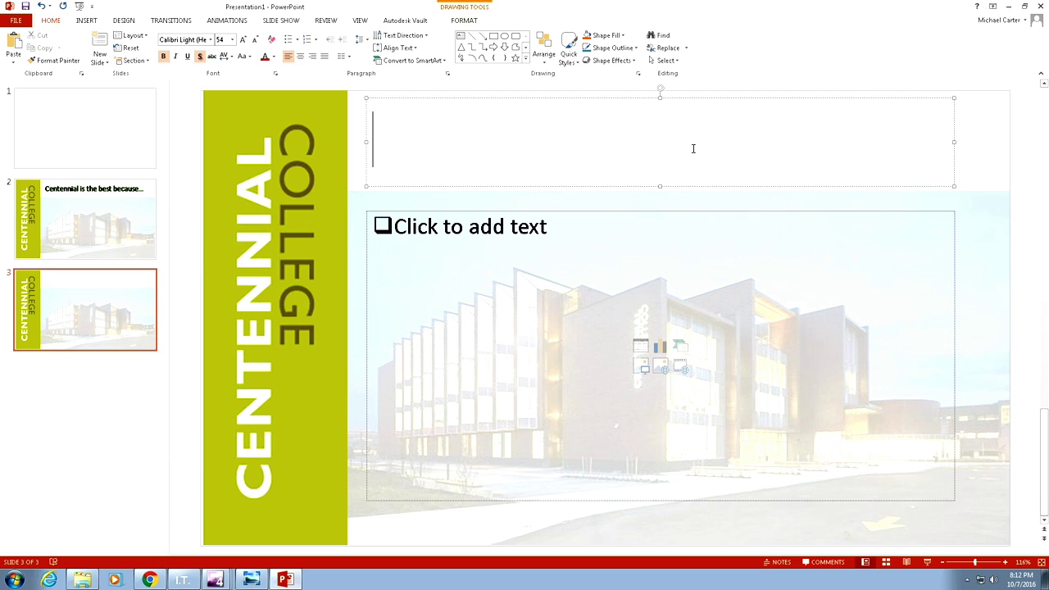
{"action": "type", "text": "...M"}
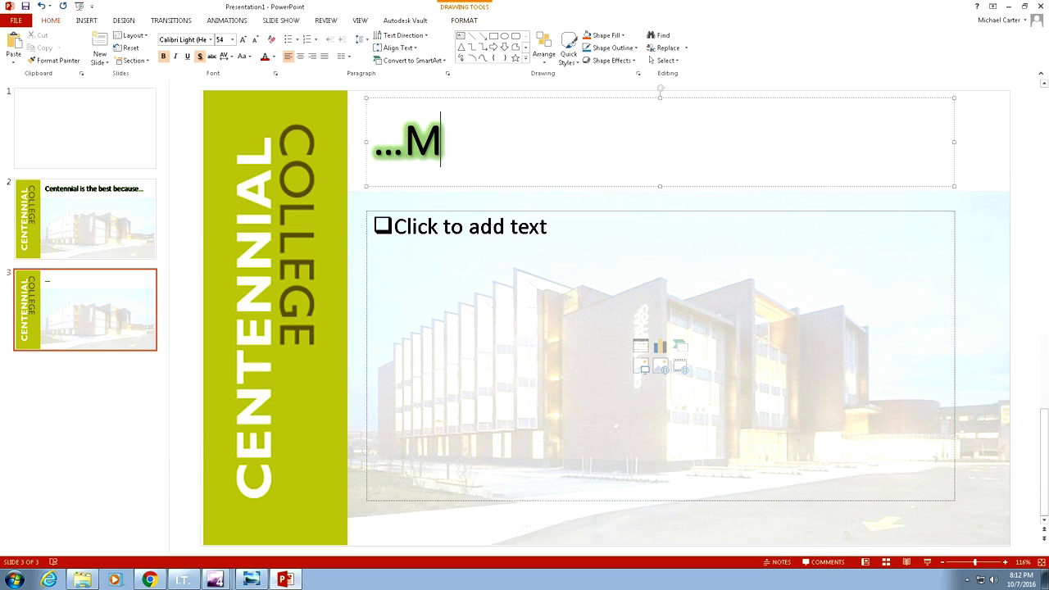
{"action": "type", "text": "ike is t"}
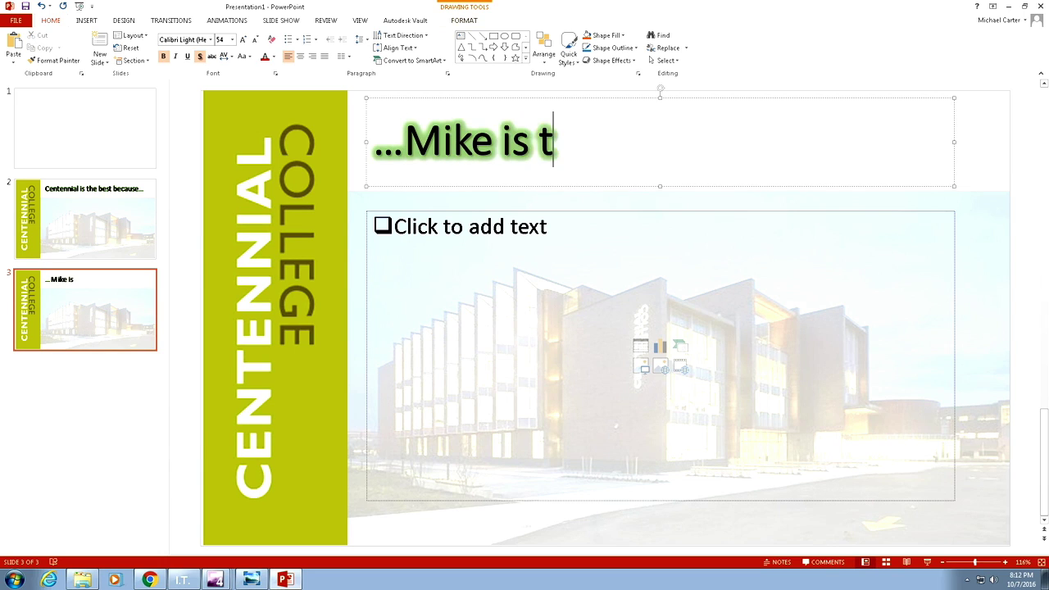
{"action": "type", "text": "he coolest"}
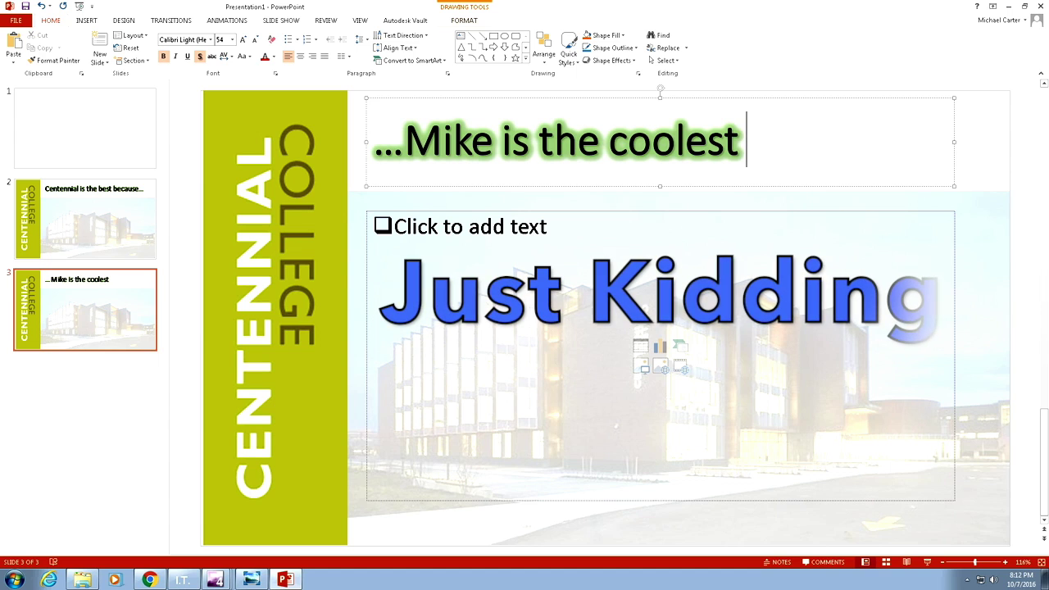
- Add a slide after slide 3 and start editing its title
{"action": "right_click", "coordinate": [99, 319]}
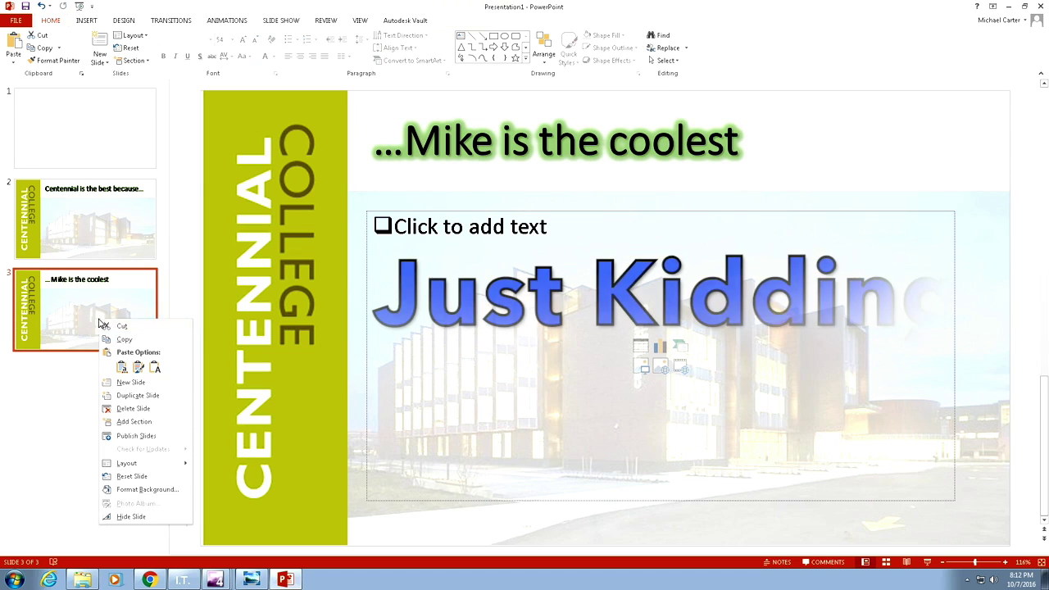
{"action": "left_click", "coordinate": [131, 382]}
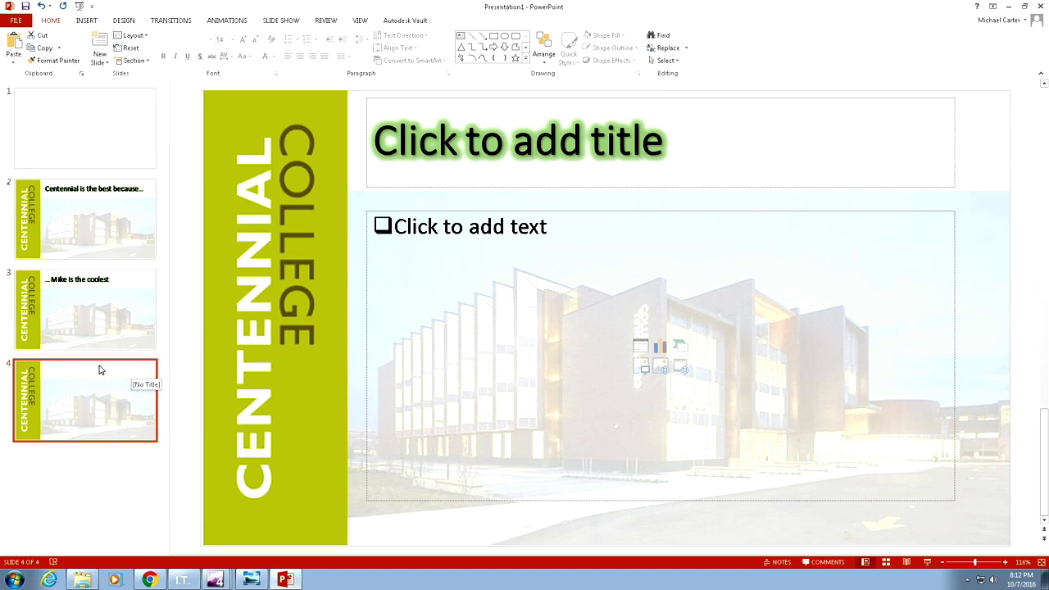
{"action": "left_click", "coordinate": [585, 115]}
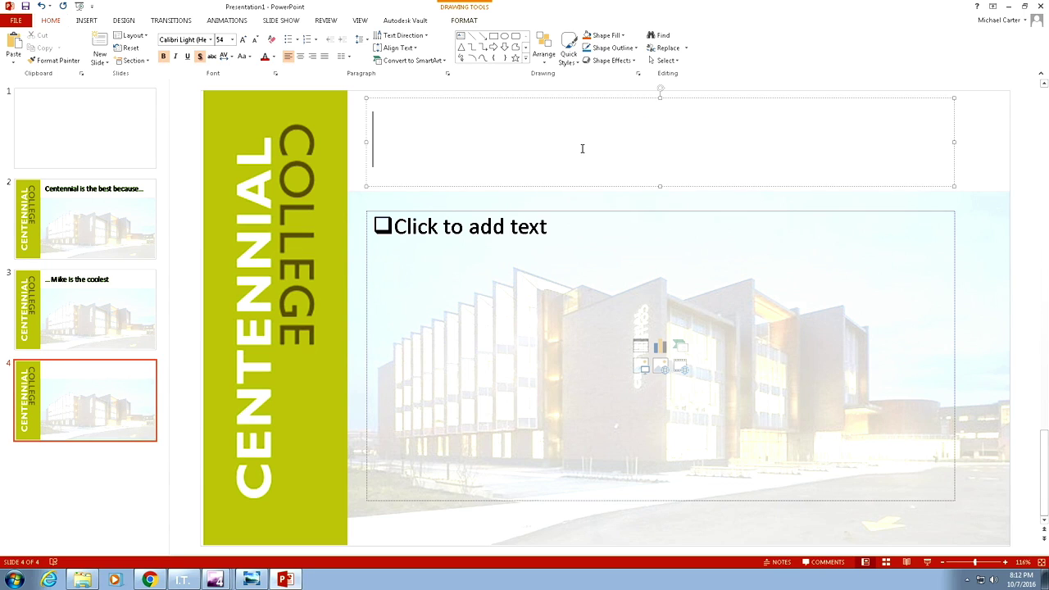